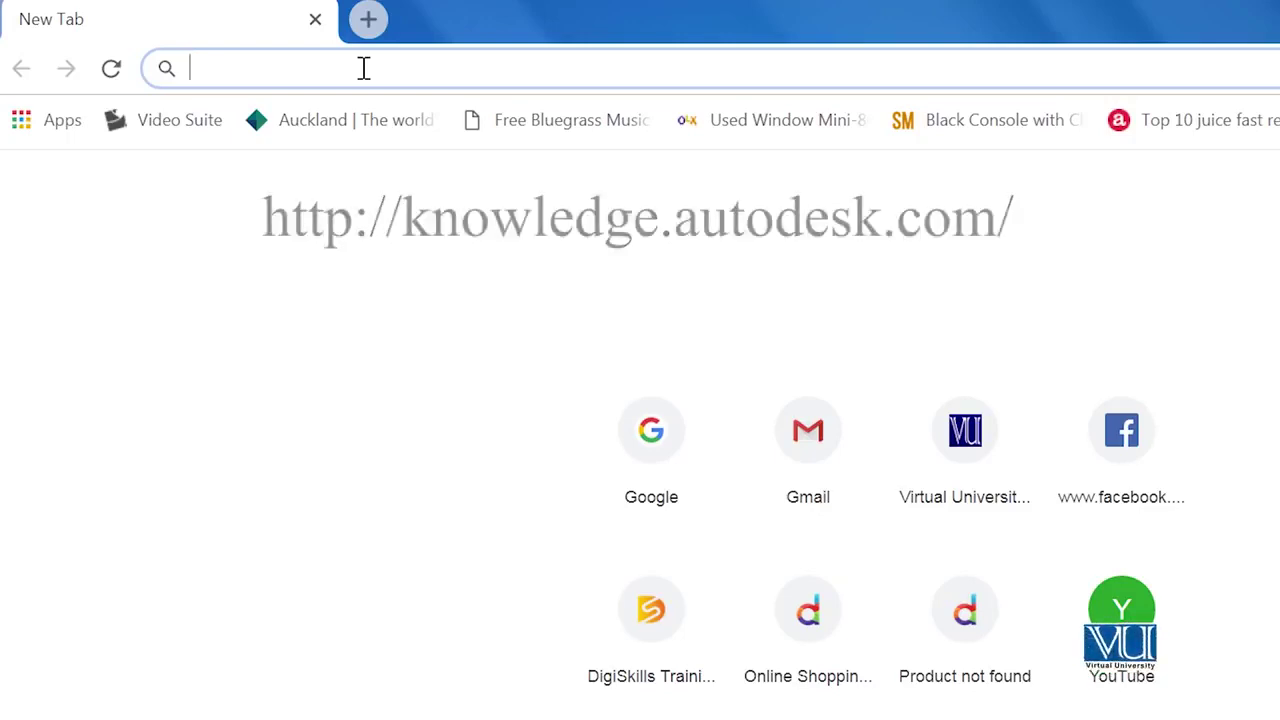
Step: Search 'create an account for students and educators' and open the knowledge.autodesk.com result
{"action": "type", "text": "crete"}
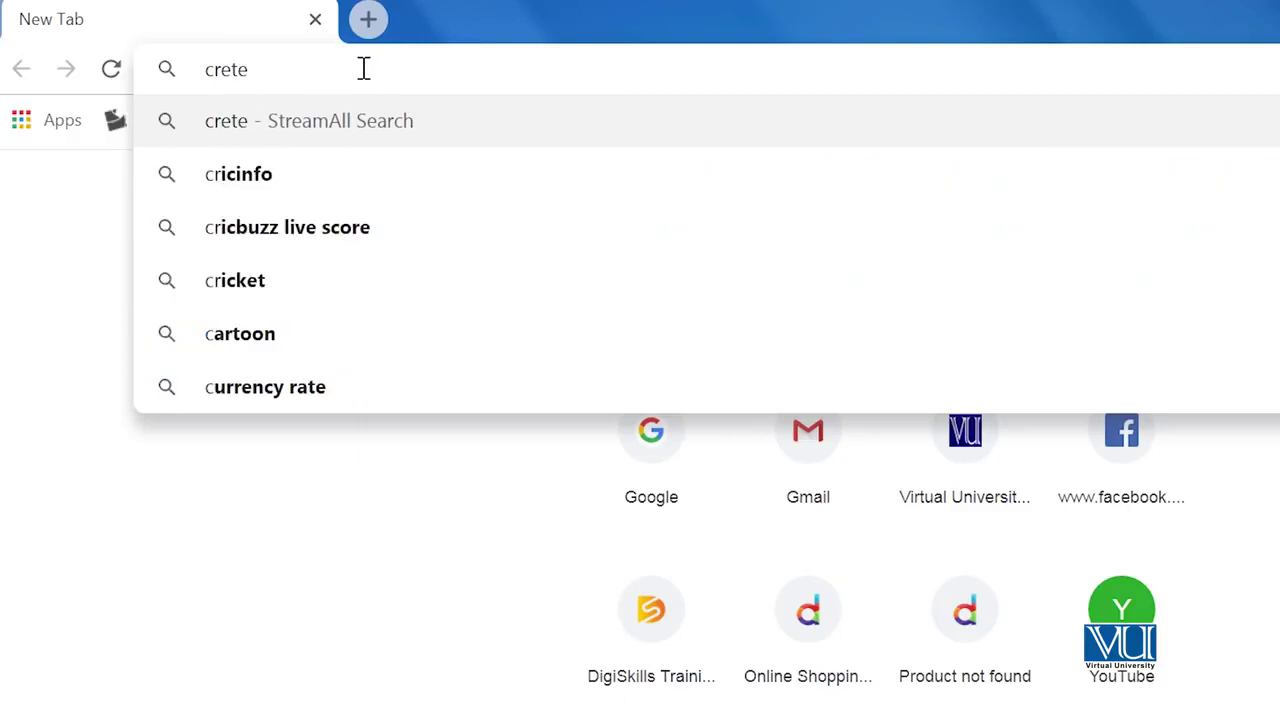
{"action": "key", "text": "BackSpace"}
{"action": "key", "text": "BackSpace"}
{"action": "key", "text": "BackSpace"}
{"action": "type", "text": "eate an account for students and"}
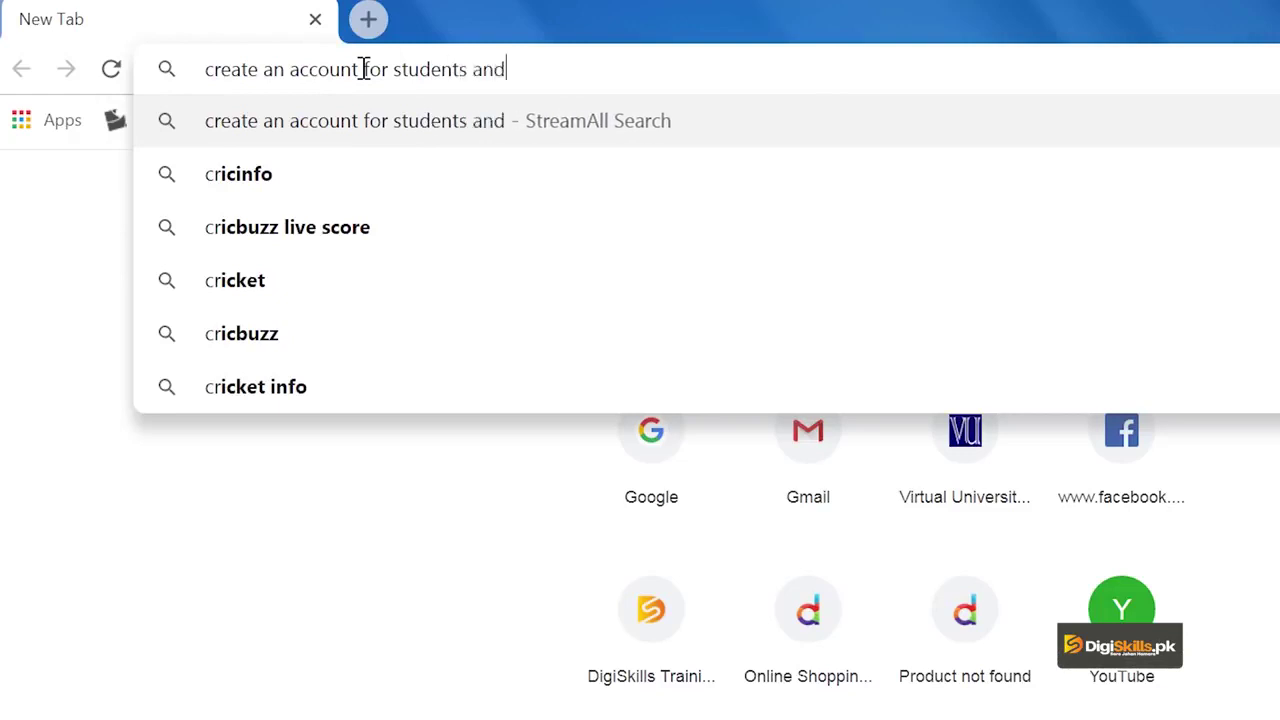
{"action": "type", "text": " educators"}
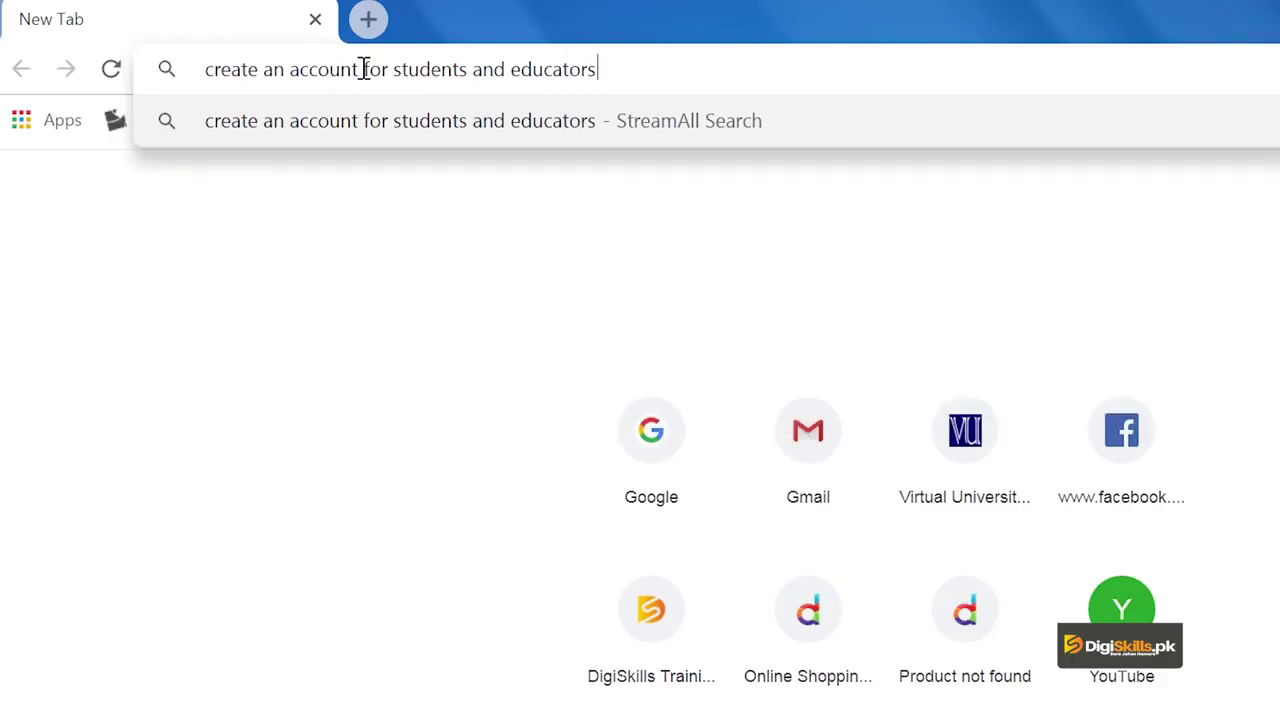
{"action": "key", "text": "Return"}
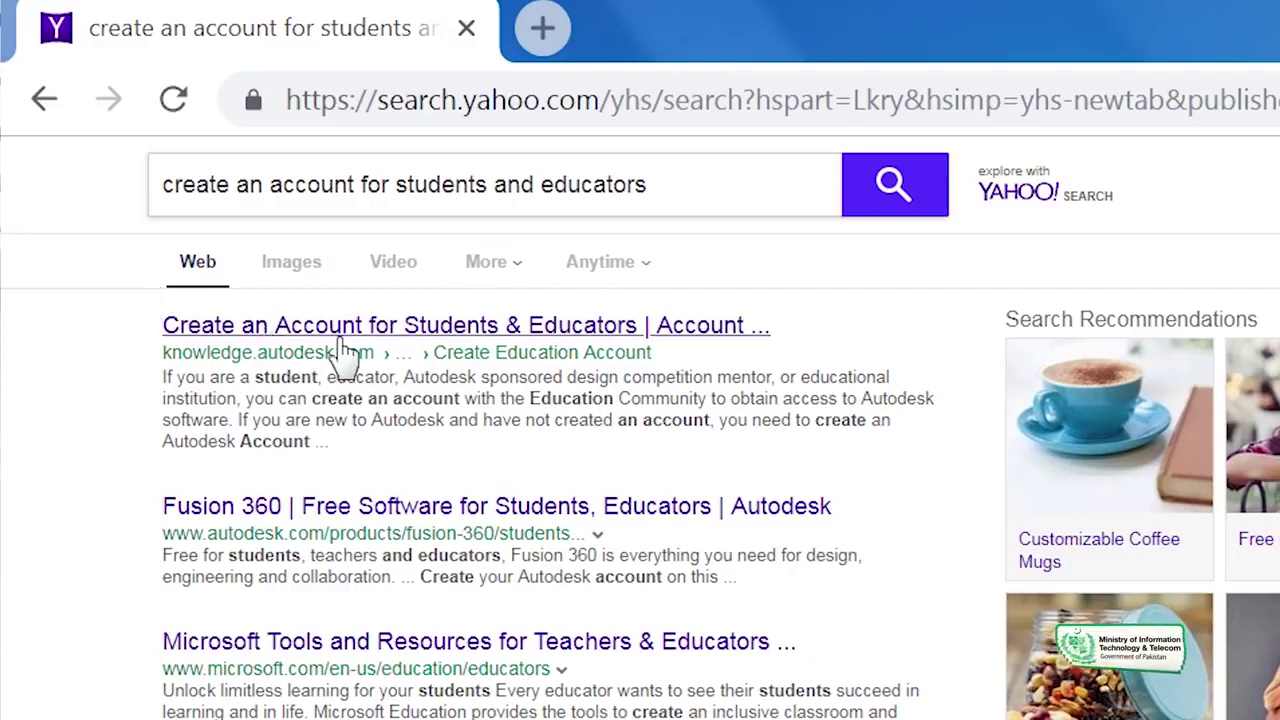
{"action": "left_click", "coordinate": [386, 325]}
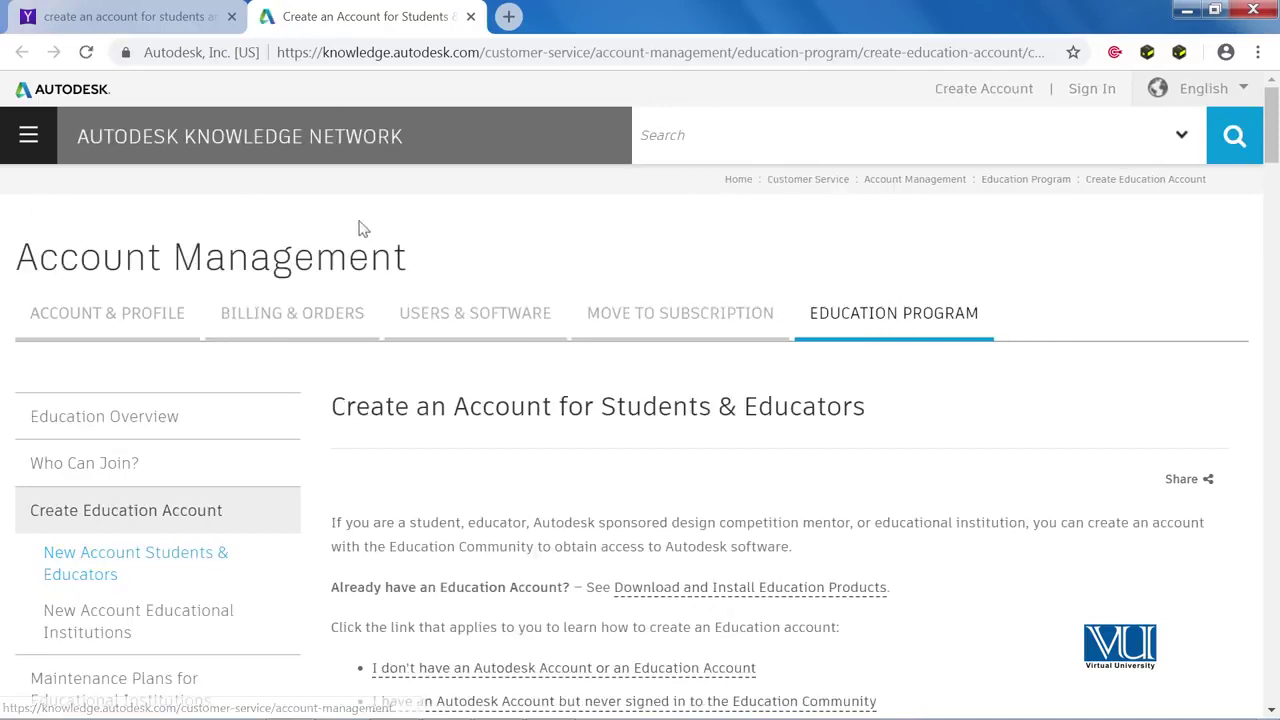
Step: Scroll down the article and highlight the 'I don't have an Autodesk Account' heading
{"action": "scroll", "coordinate": [712, 238], "scroll_direction": "down", "scroll_amount": 1}
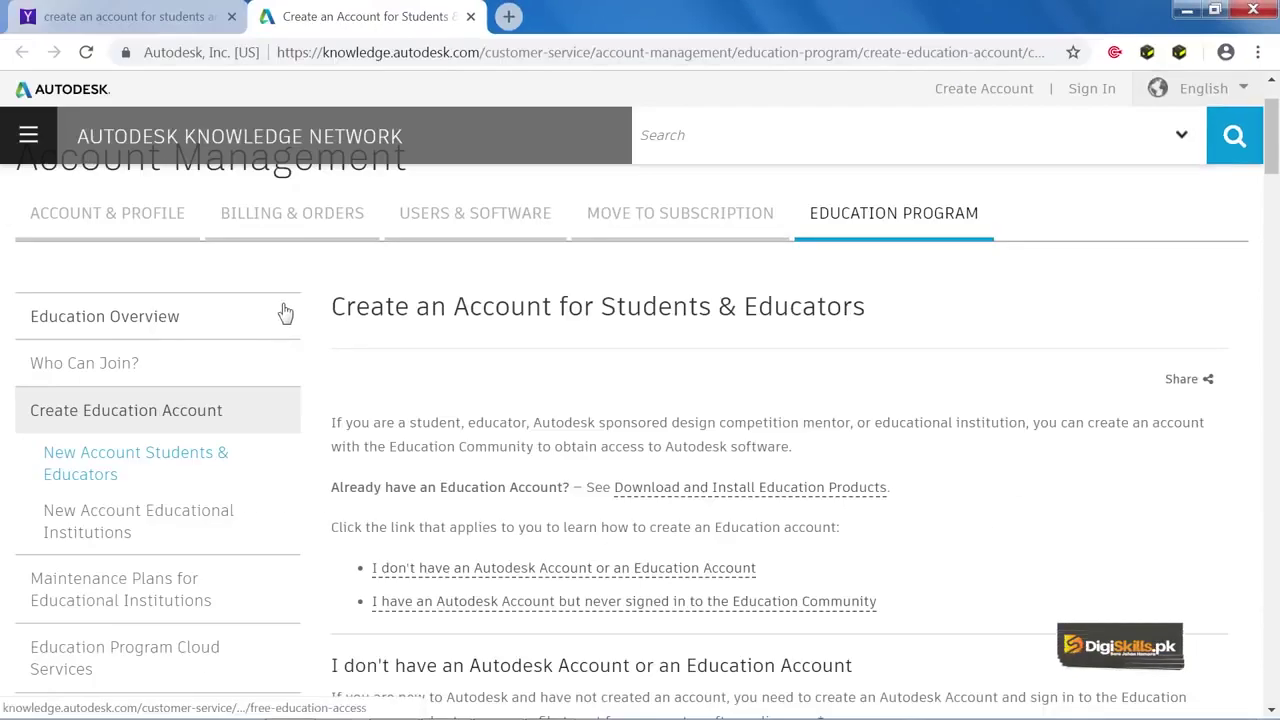
{"action": "scroll", "coordinate": [283, 313], "scroll_direction": "down", "scroll_amount": 1}
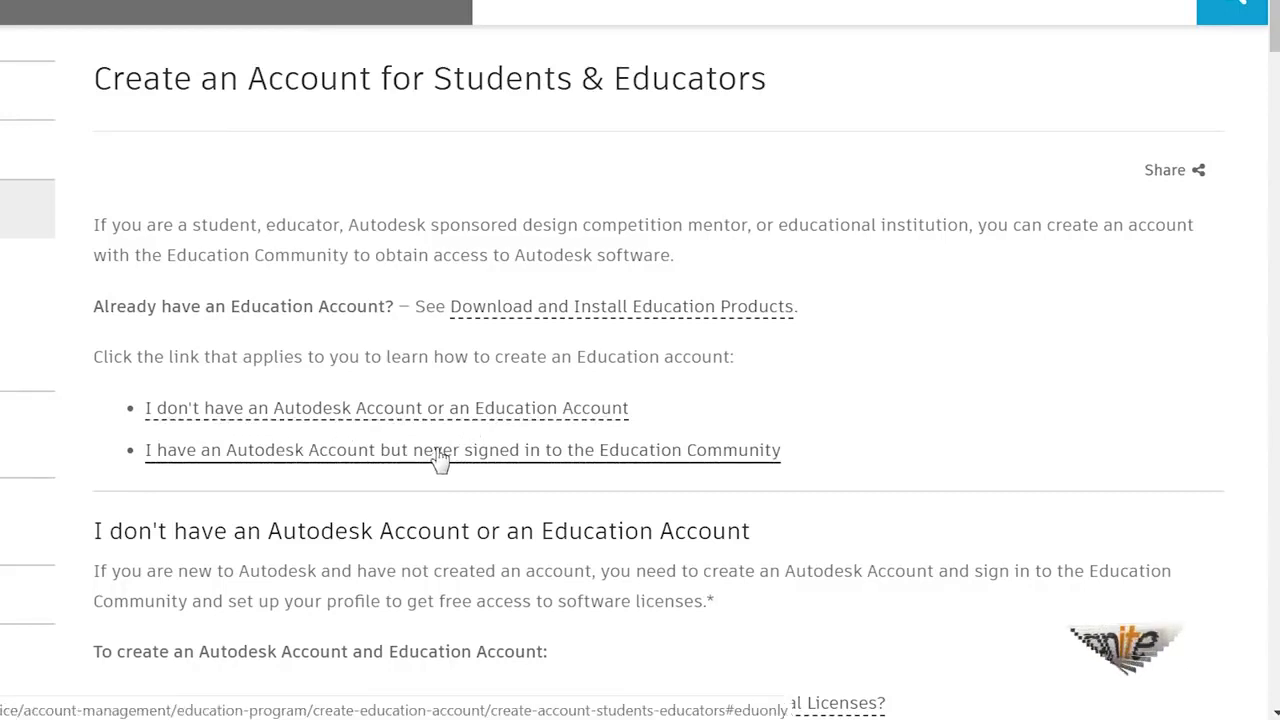
{"action": "scroll", "coordinate": [285, 520], "scroll_direction": "down", "scroll_amount": 1}
{"action": "scroll", "coordinate": [285, 520], "scroll_direction": "down", "scroll_amount": 2}
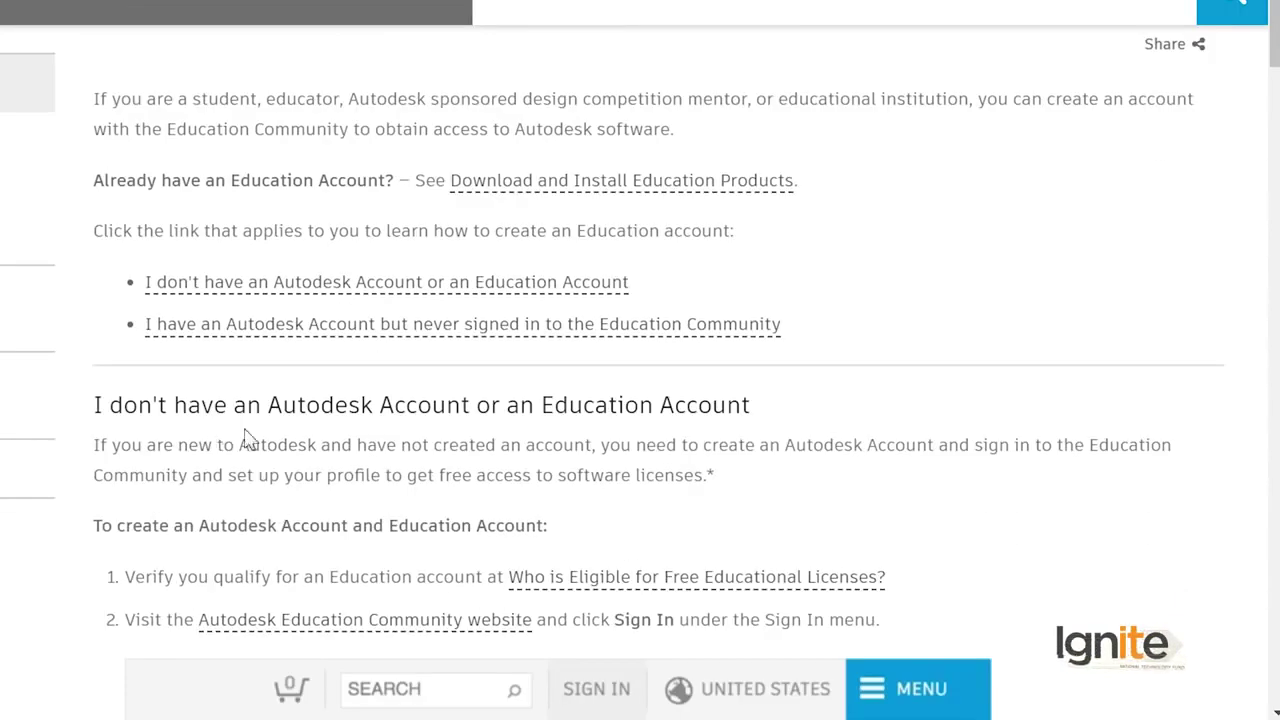
{"action": "left_click_drag", "start_coordinate": [760, 406], "coordinate": [104, 410]}
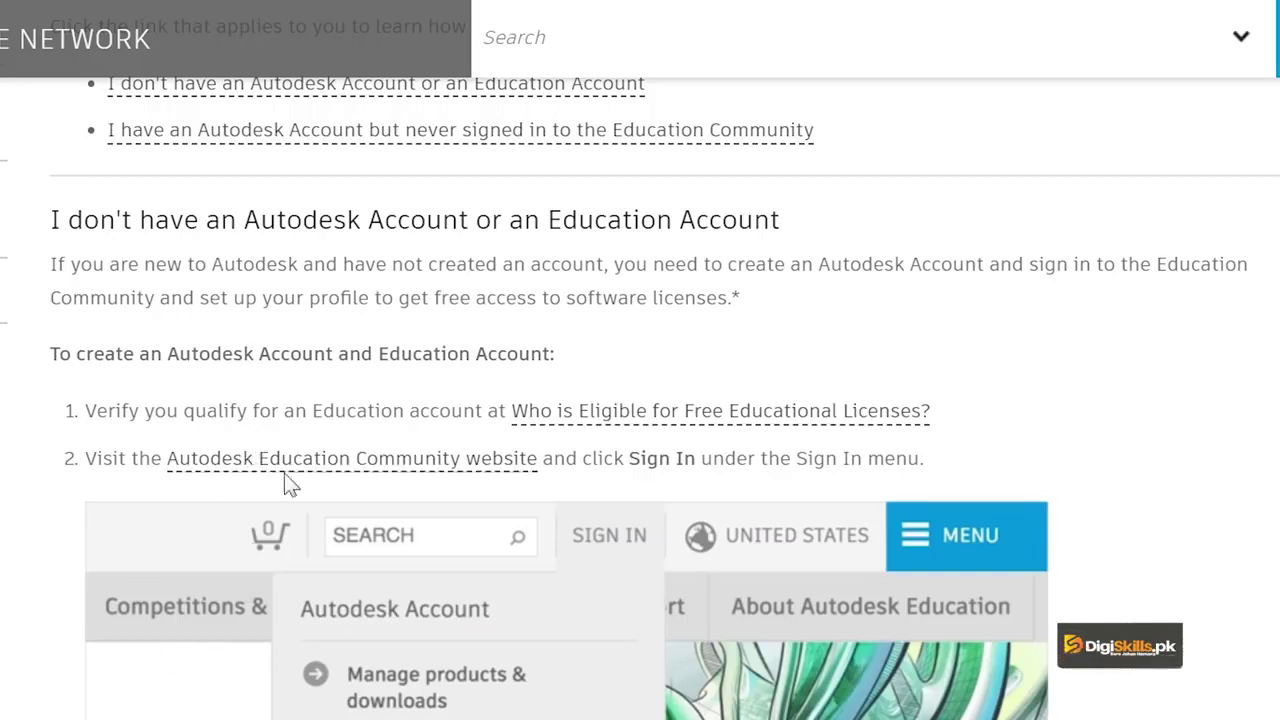
{"action": "scroll", "coordinate": [375, 432], "scroll_direction": "down", "scroll_amount": 7}
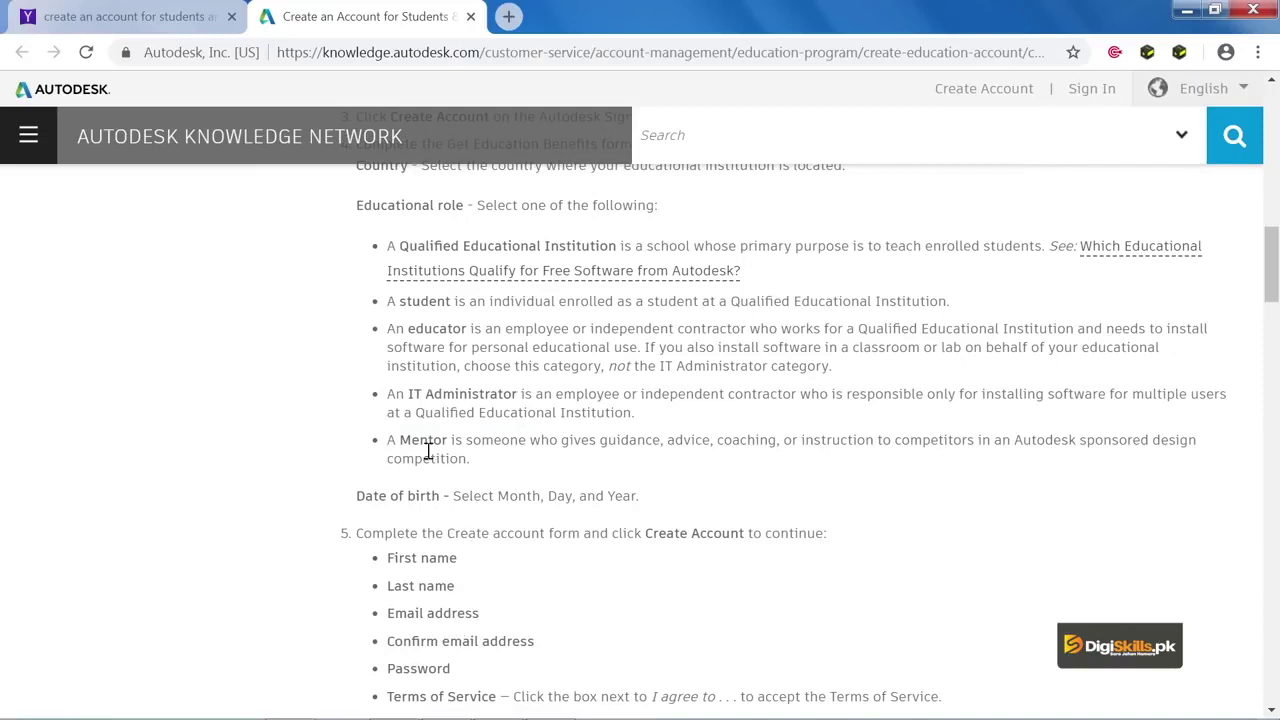
{"action": "scroll", "coordinate": [464, 497], "scroll_direction": "down", "scroll_amount": 2}
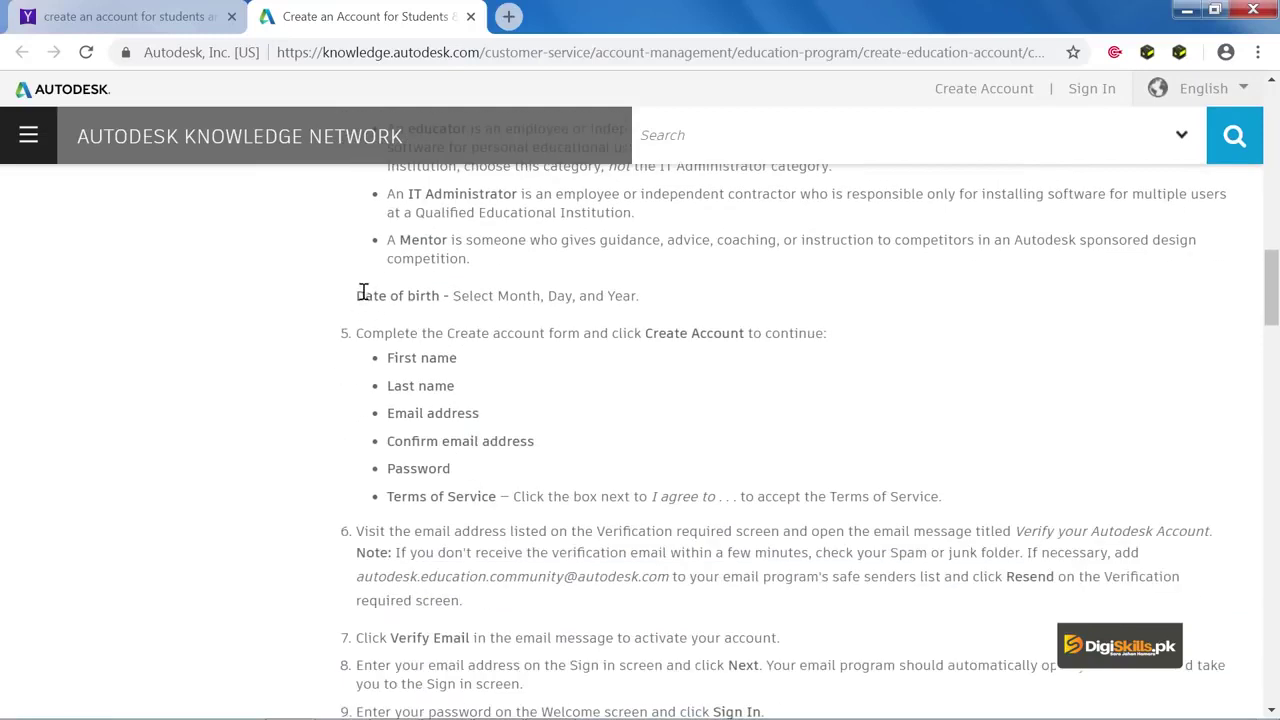
{"action": "scroll", "coordinate": [363, 291], "scroll_direction": "up", "scroll_amount": 2}
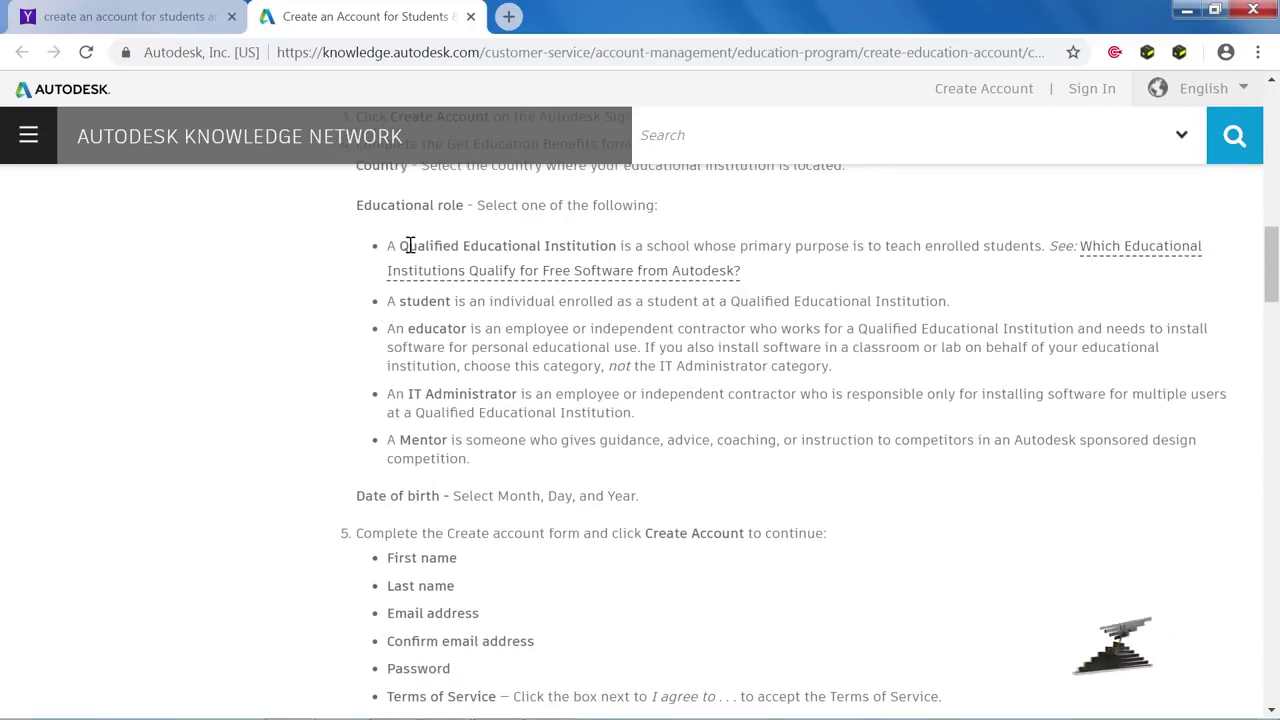
{"action": "left_click_drag", "start_coordinate": [409, 245], "coordinate": [584, 246]}
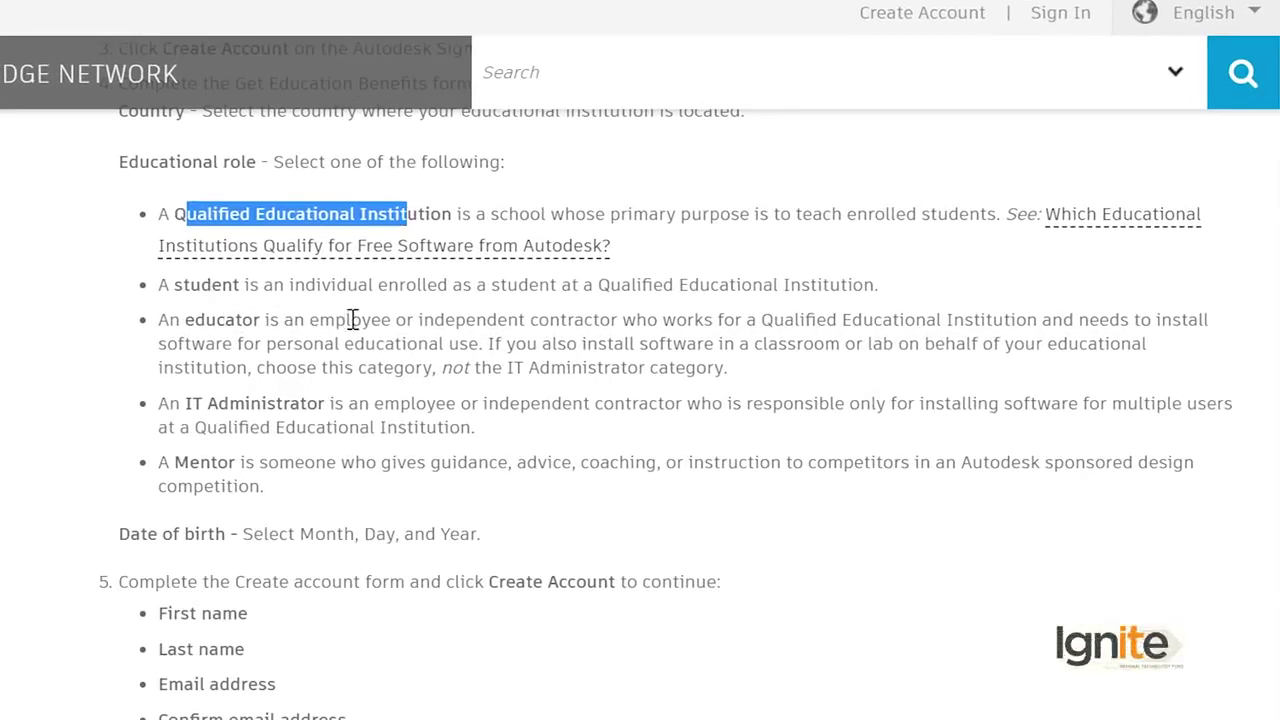
{"action": "left_click_drag", "start_coordinate": [391, 321], "coordinate": [281, 326]}
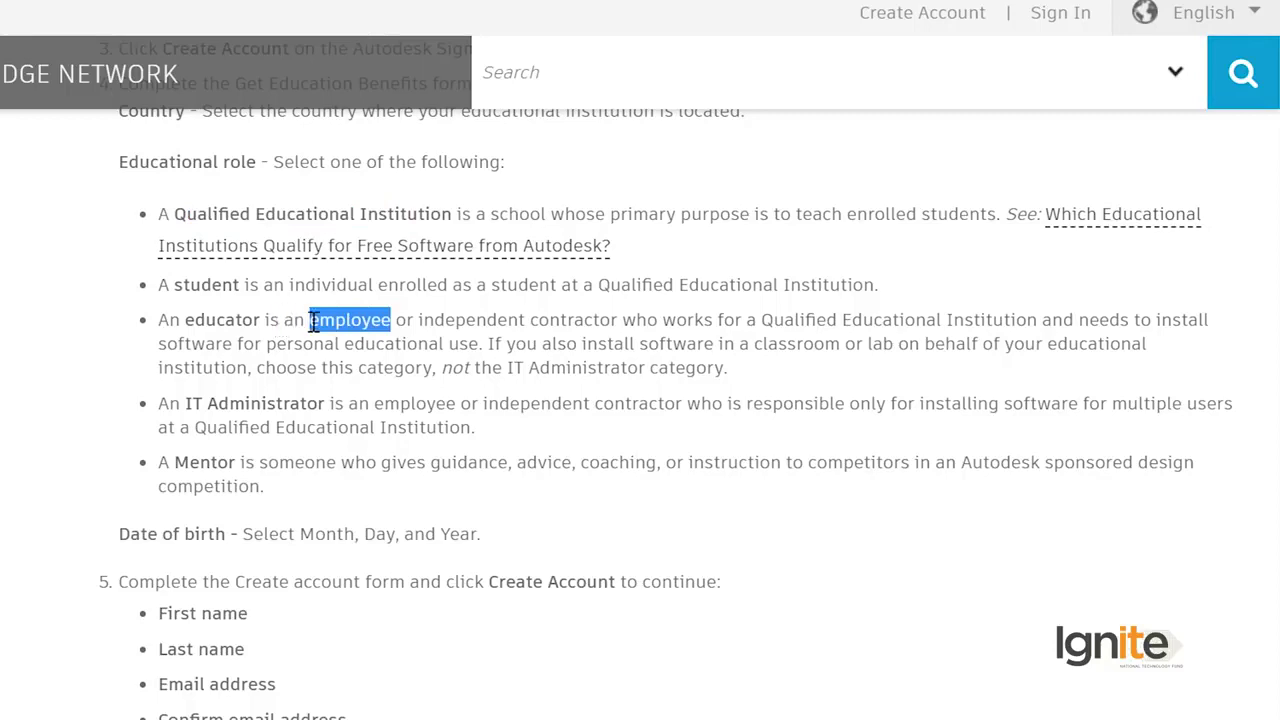
{"action": "left_click_drag", "start_coordinate": [313, 322], "coordinate": [342, 324]}
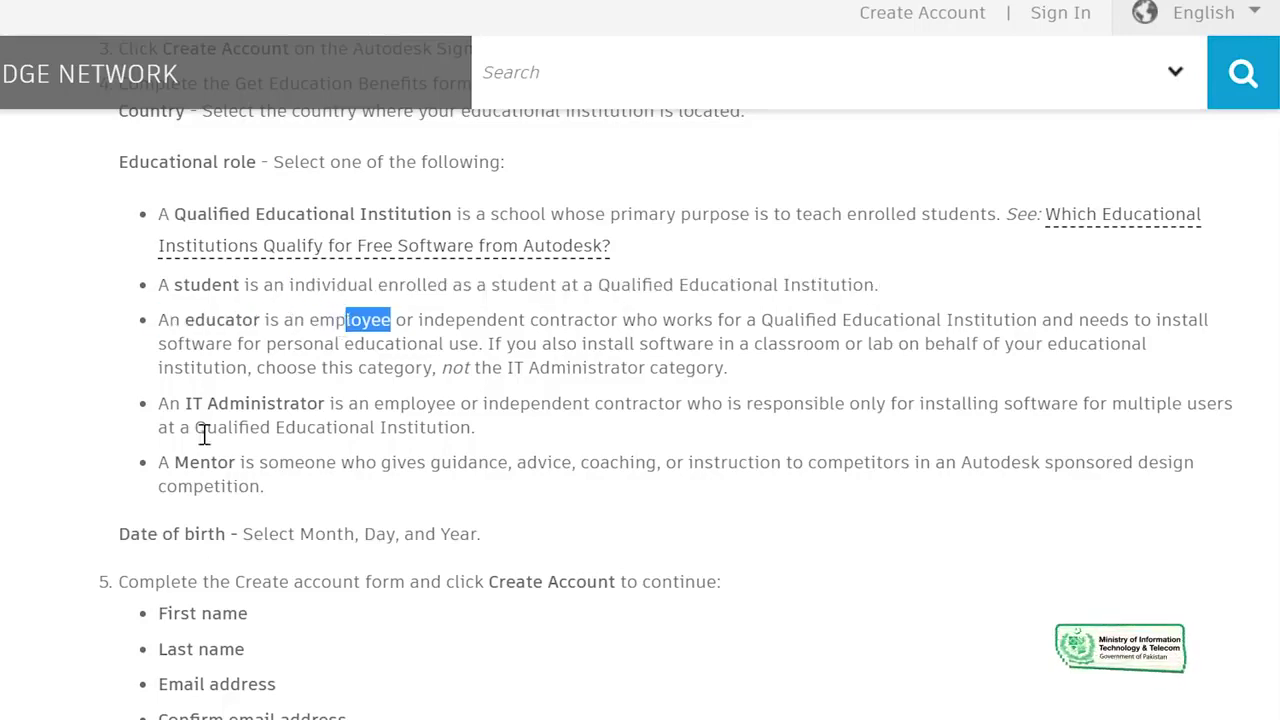
{"action": "scroll", "coordinate": [194, 330], "scroll_direction": "down", "scroll_amount": 3}
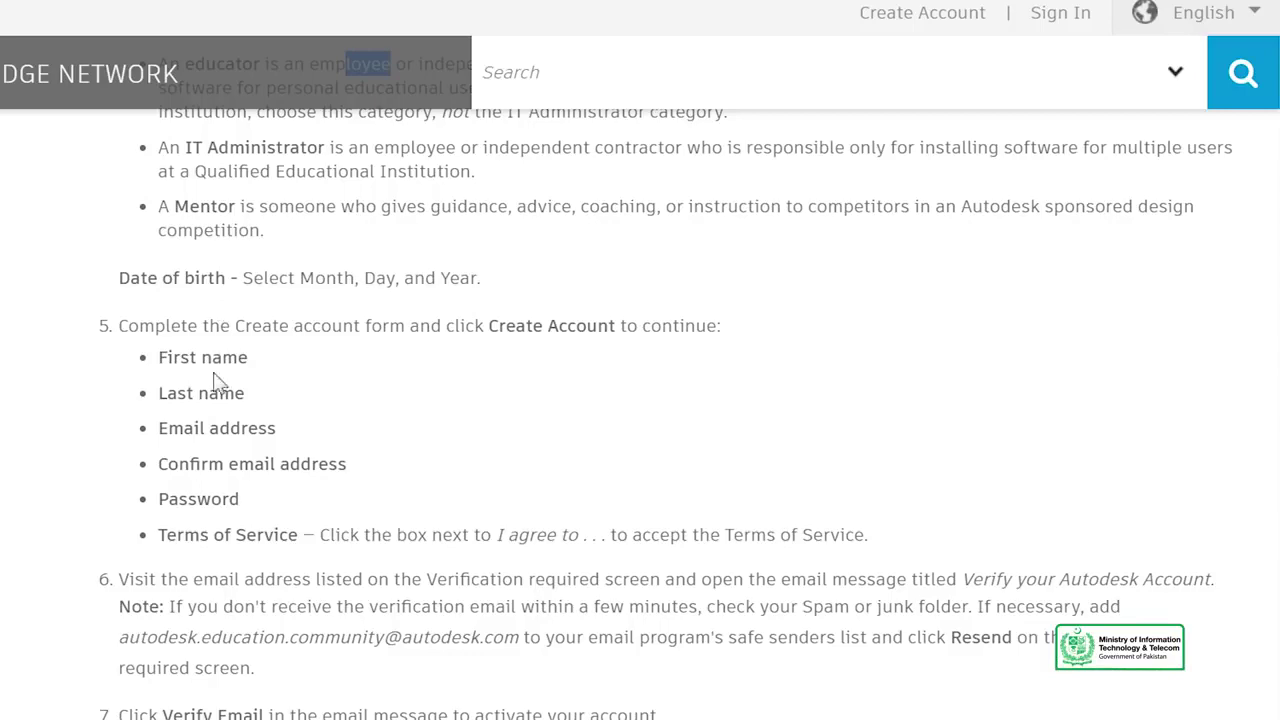
{"action": "left_click_drag", "start_coordinate": [161, 432], "coordinate": [257, 497]}
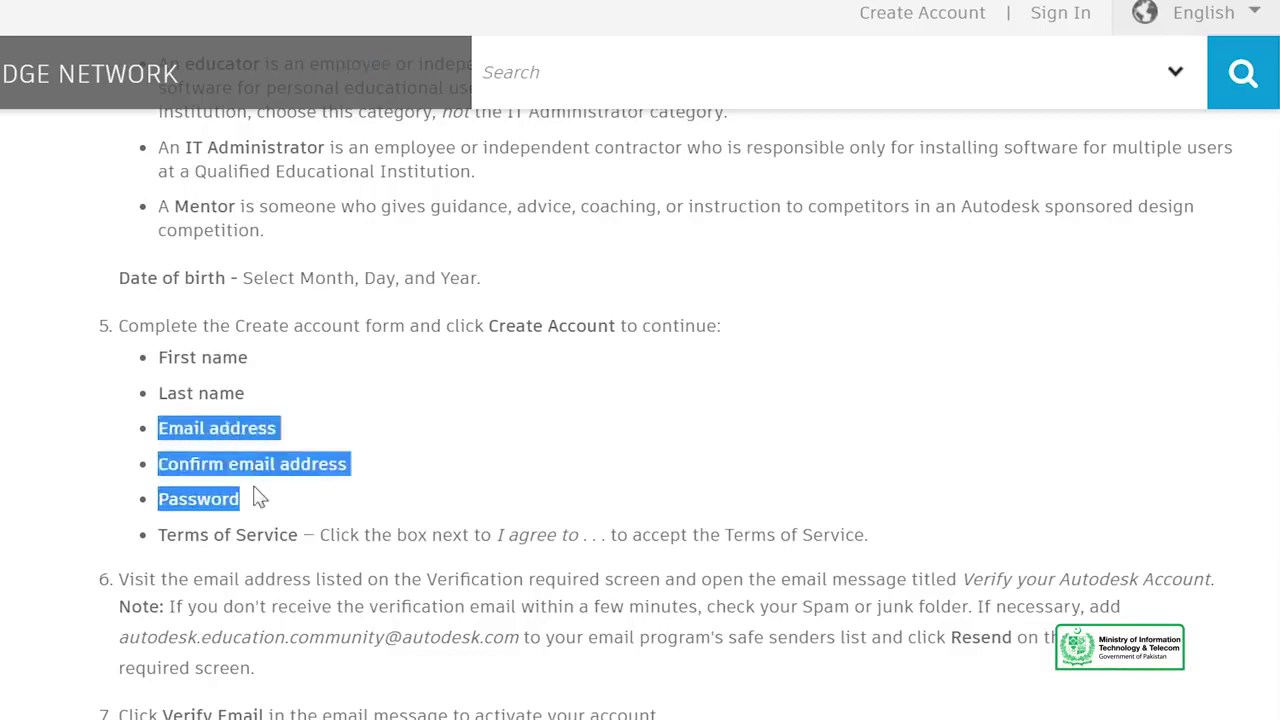
{"action": "scroll", "coordinate": [257, 495], "scroll_direction": "down", "scroll_amount": 15}
{"action": "scroll", "coordinate": [268, 470], "scroll_direction": "down", "scroll_amount": 10}
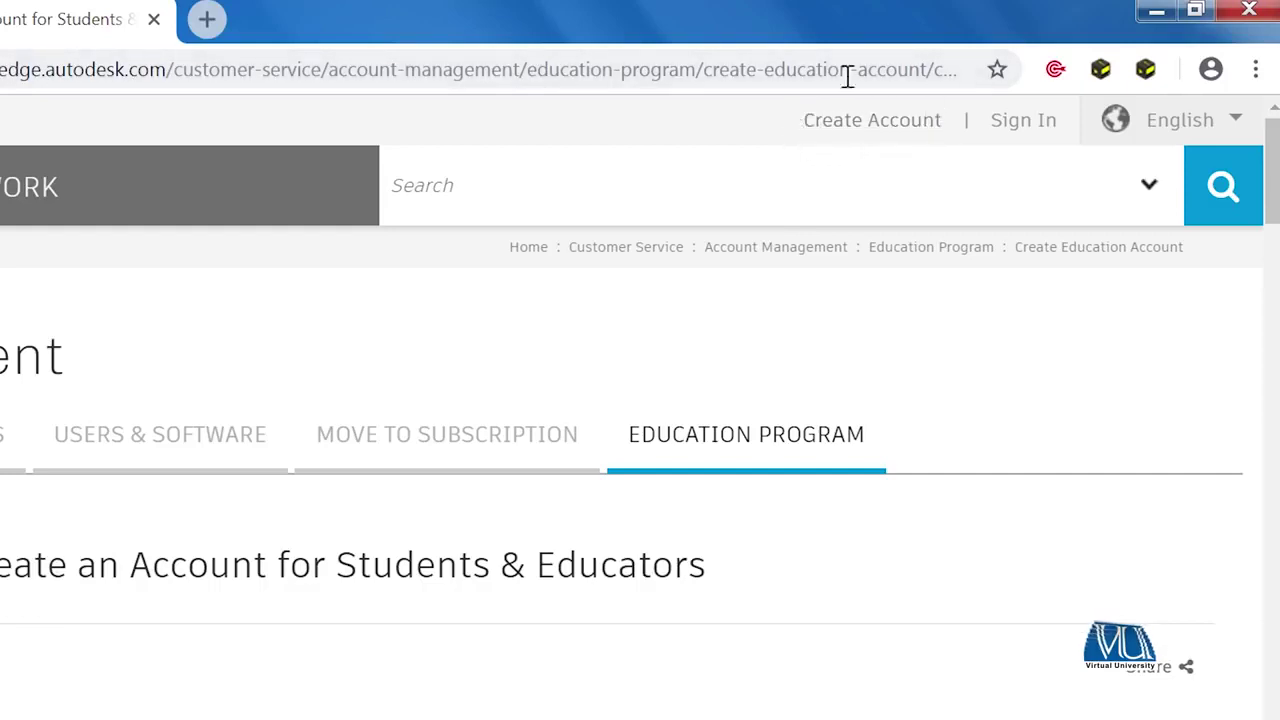
Step: Open the Create account form and fill in the first name, last name and email address
{"action": "left_click", "coordinate": [862, 121]}
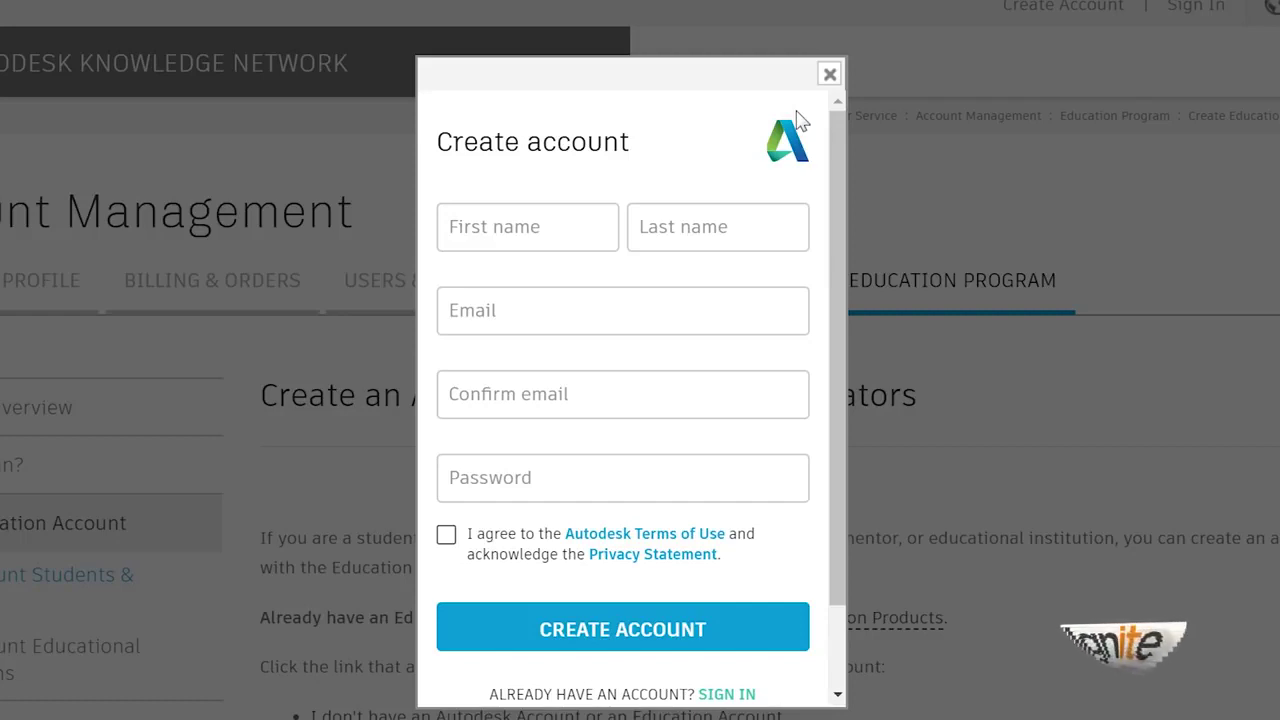
{"action": "left_click", "coordinate": [517, 218]}
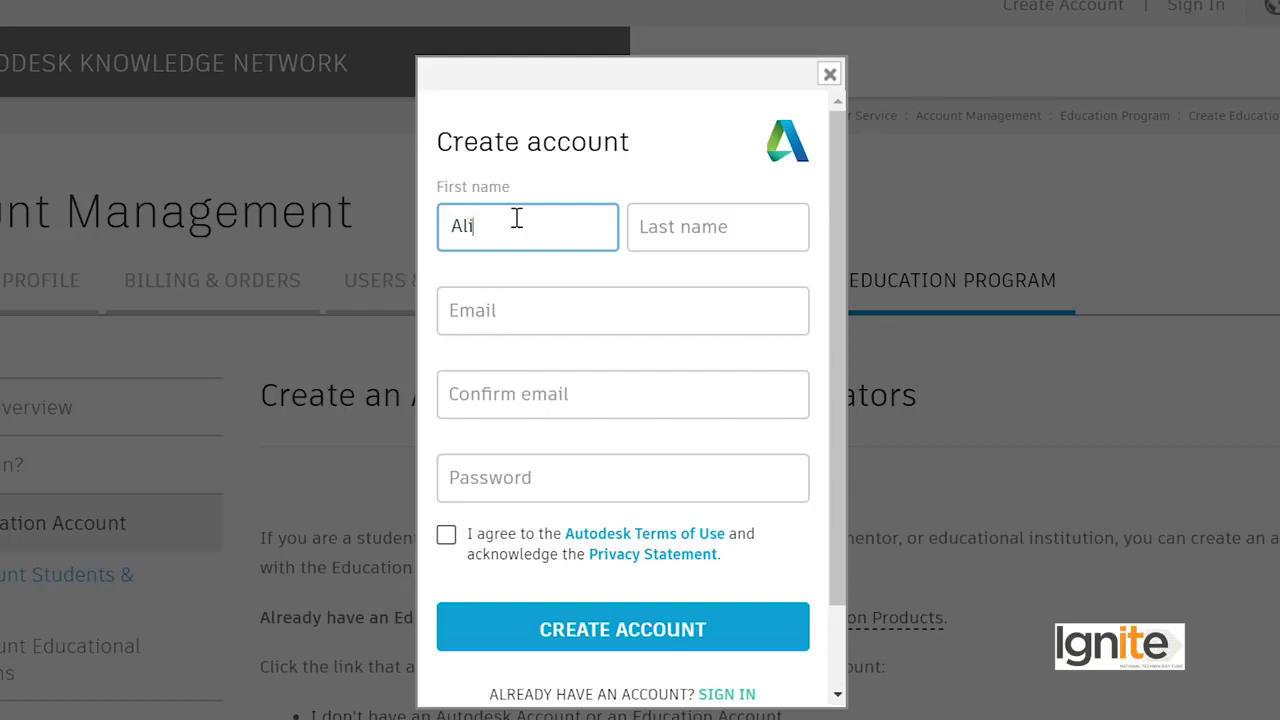
{"action": "left_click", "coordinate": [731, 216]}
{"action": "type", "text": "R"}
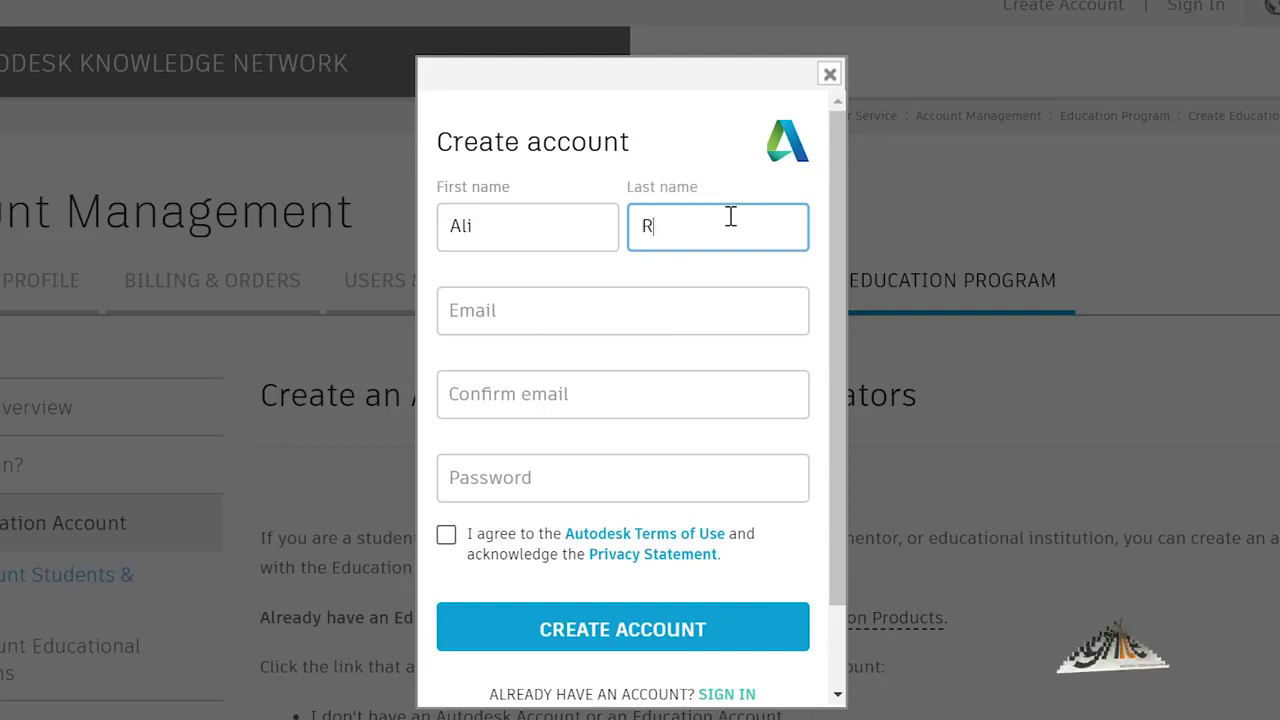
{"action": "type", "text": "aza"}
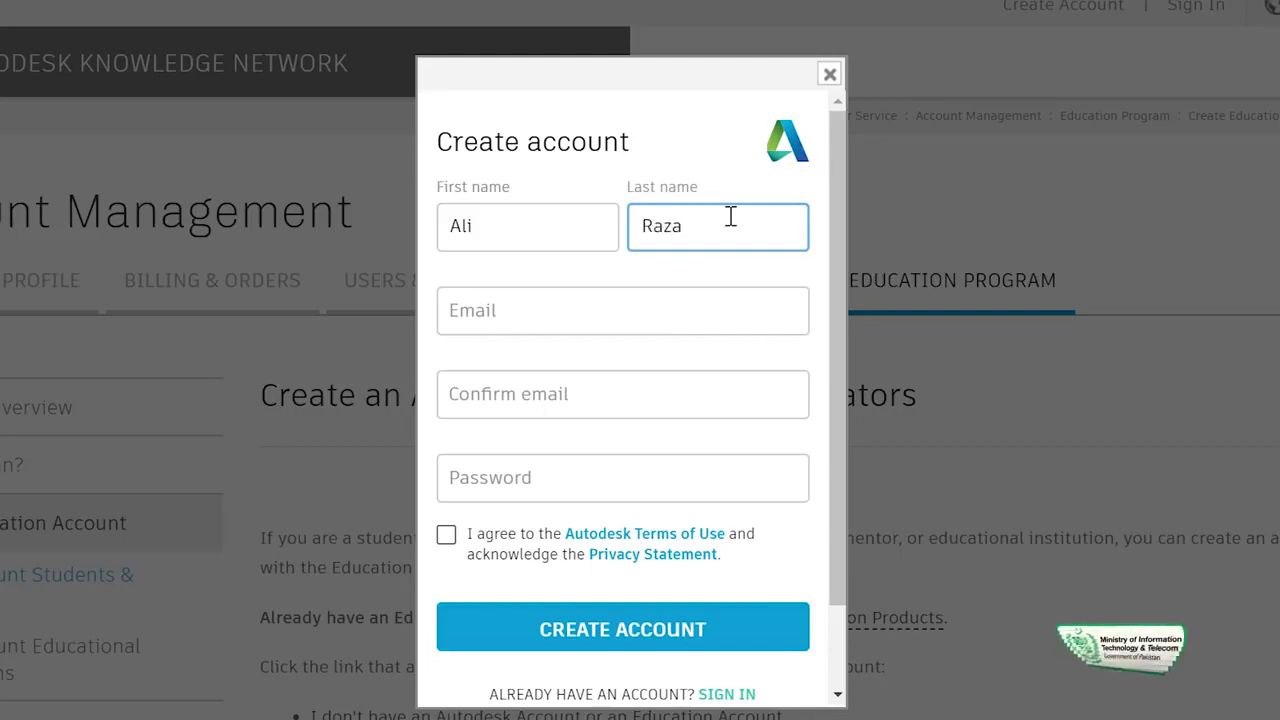
{"action": "left_click", "coordinate": [524, 310]}
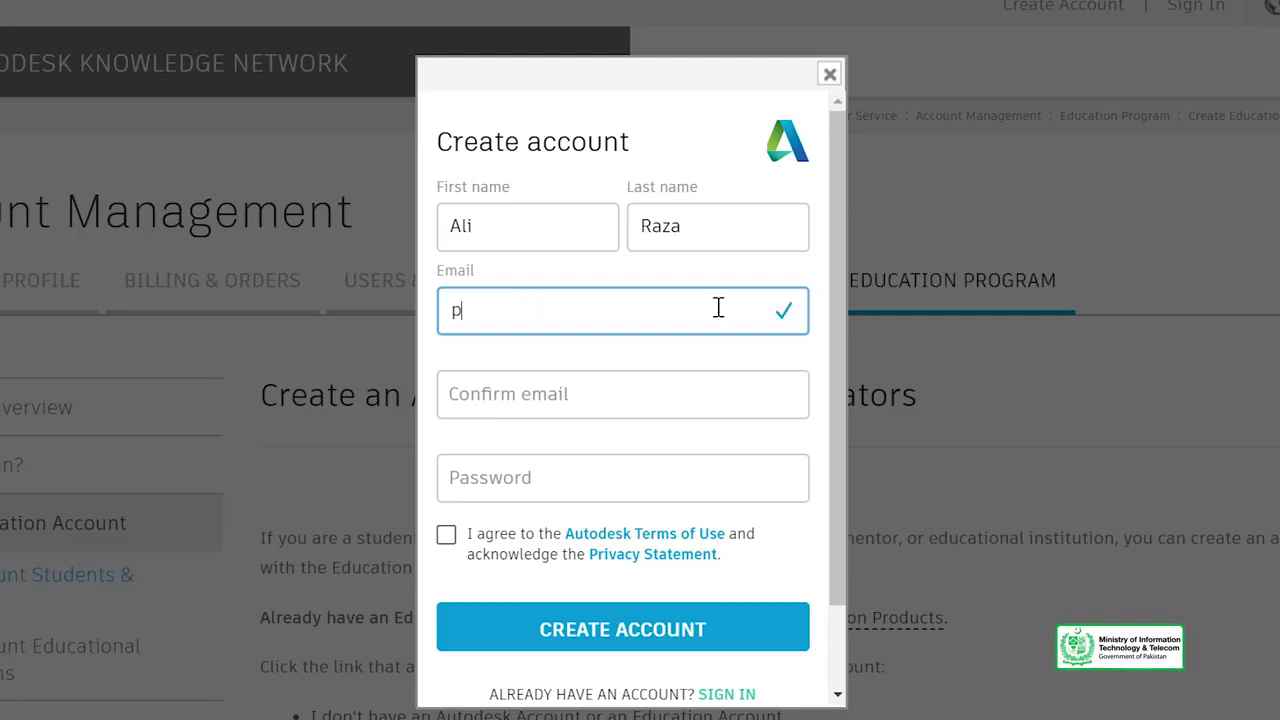
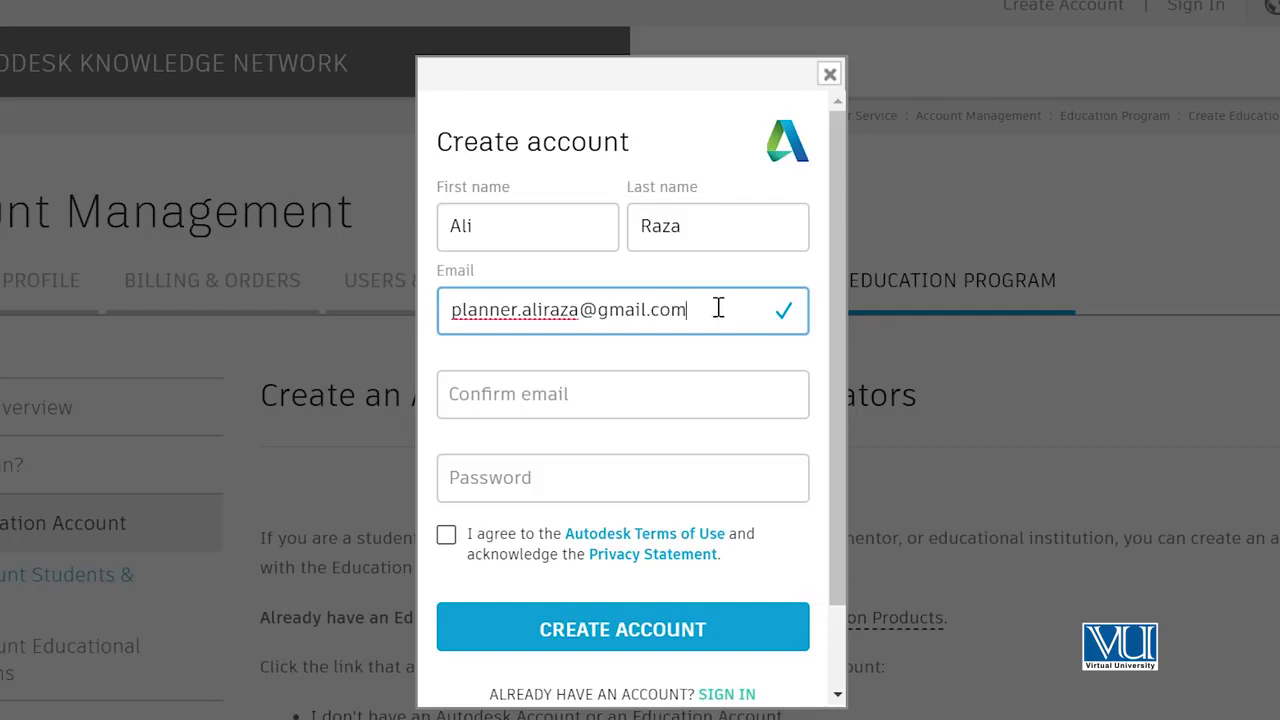
{"action": "left_click", "coordinate": [515, 400]}
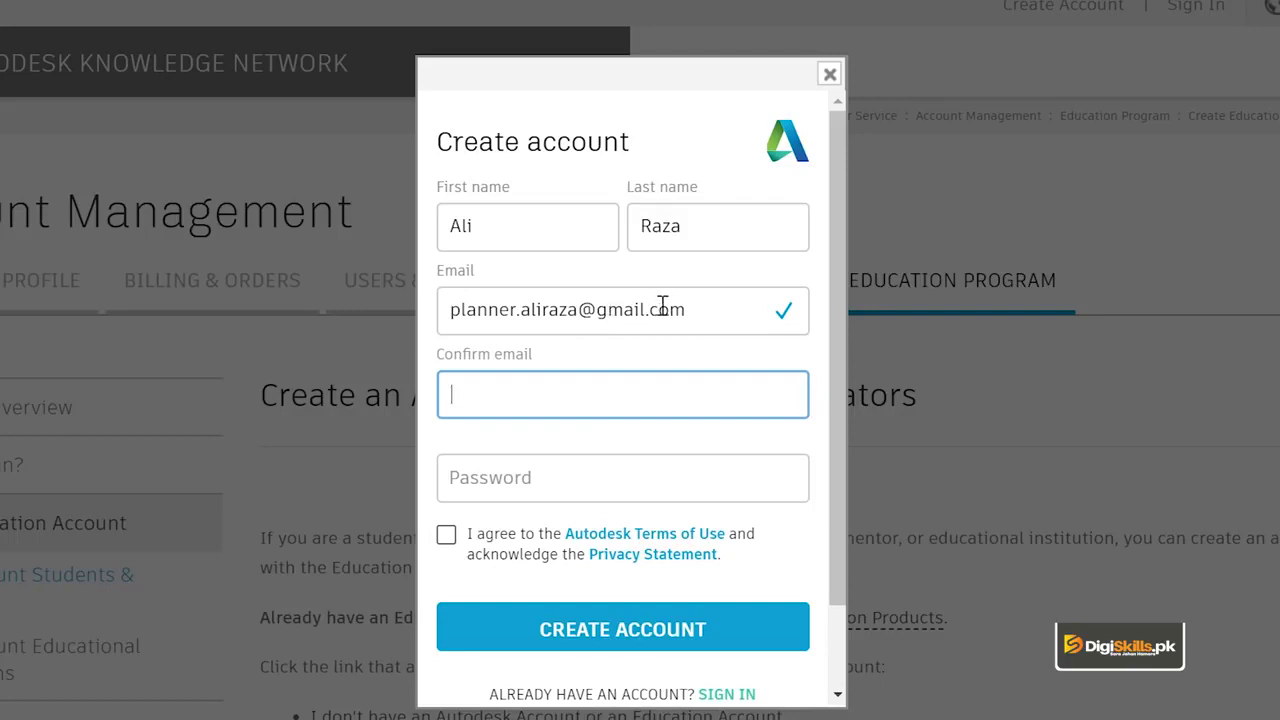
Step: Copy the entered email address and paste it into the Confirm email field
{"action": "left_click_drag", "start_coordinate": [703, 313], "coordinate": [458, 304]}
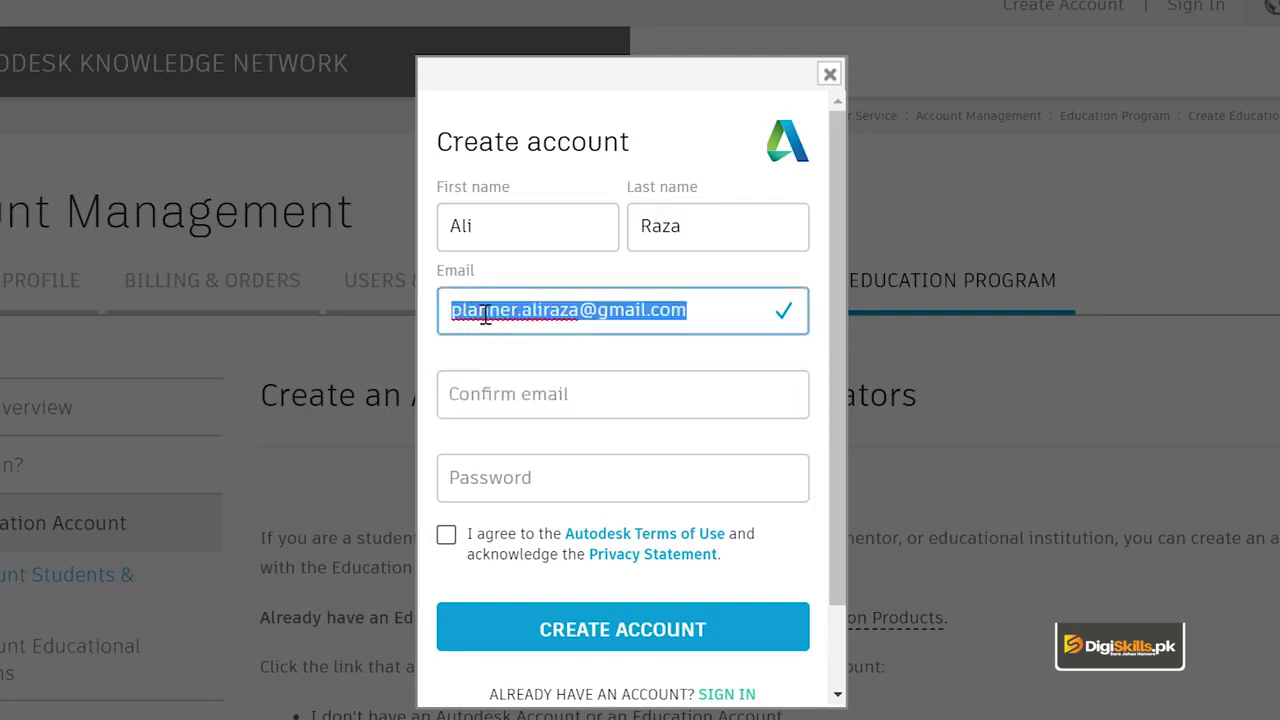
{"action": "right_click", "coordinate": [485, 315]}
{"action": "left_click", "coordinate": [530, 365]}
{"action": "left_click", "coordinate": [540, 406]}
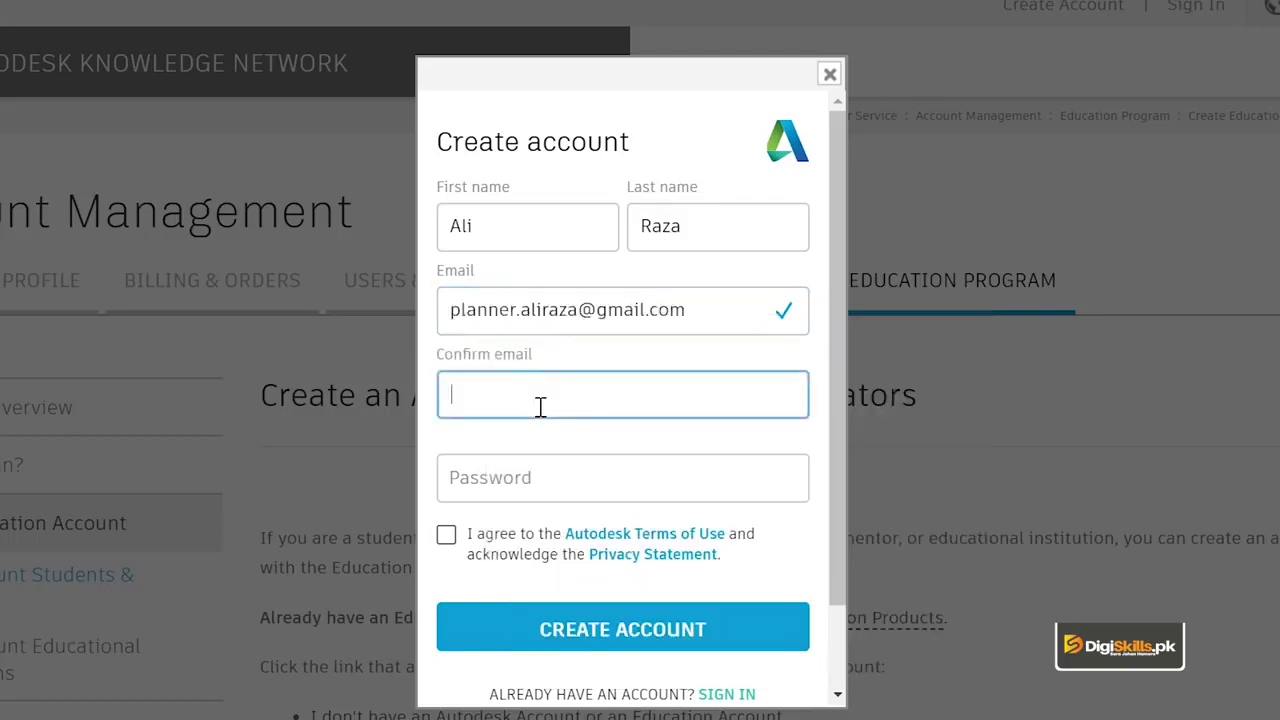
{"action": "key", "text": "ctrl+v"}
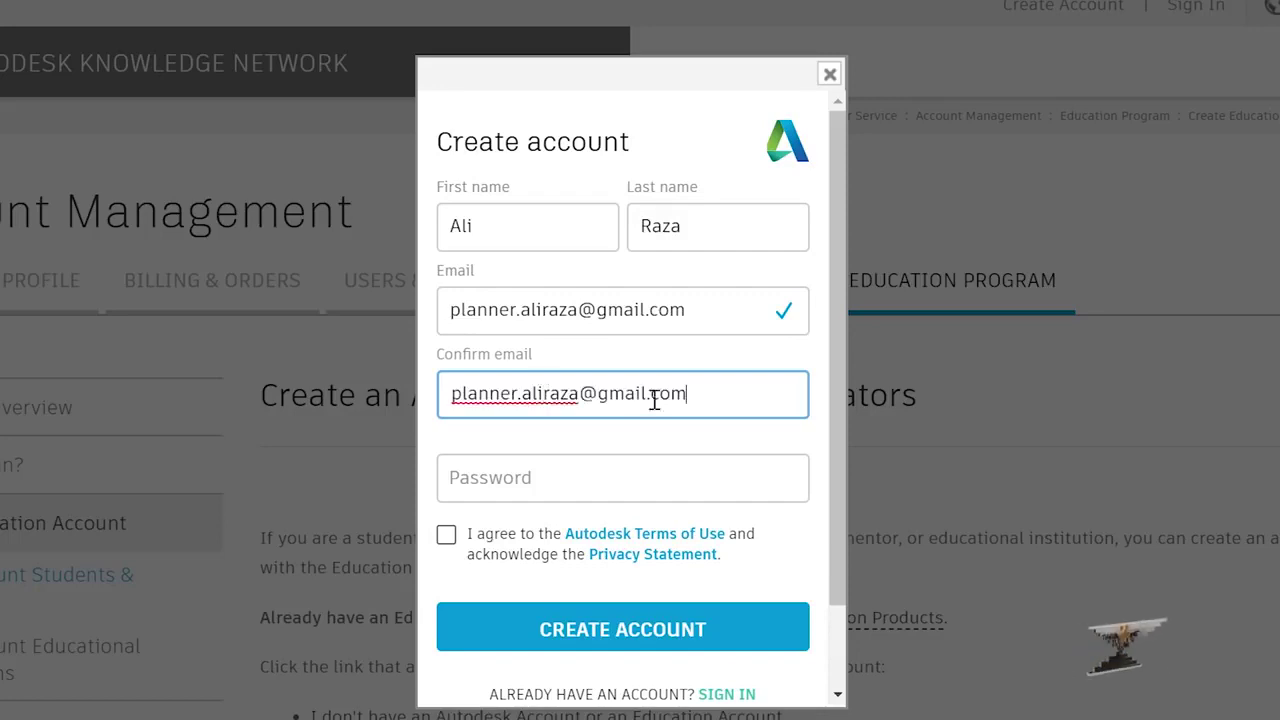
Step: Enter a password meeting the letter, number, length and unique-character rules
{"action": "left_click", "coordinate": [621, 457]}
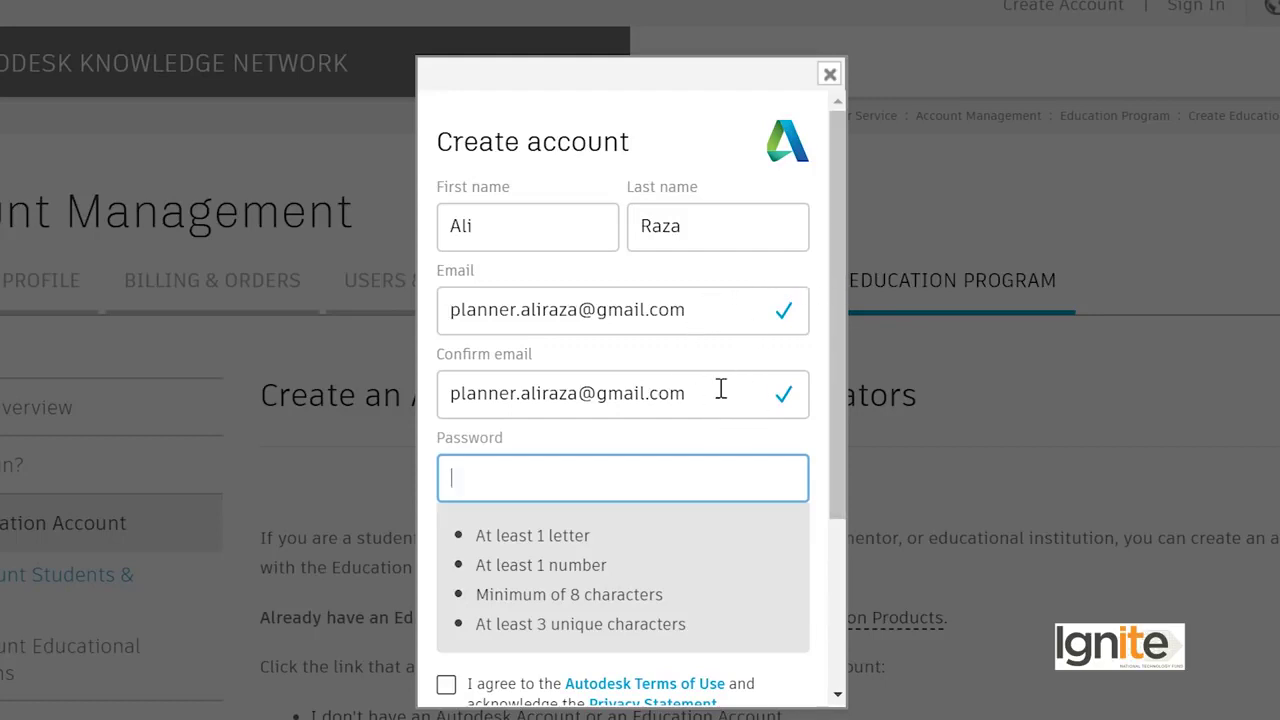
{"action": "scroll", "coordinate": [533, 465], "scroll_direction": "down", "scroll_amount": 2}
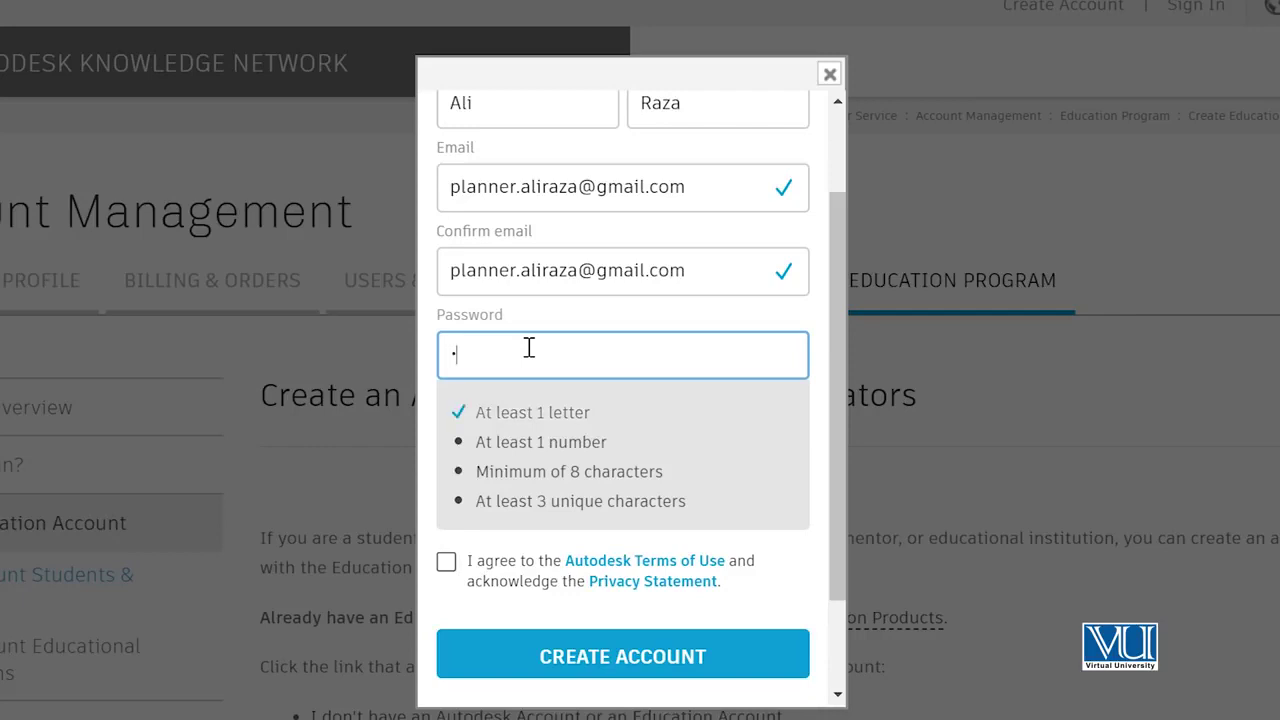
{"action": "type", "text": "*****"}
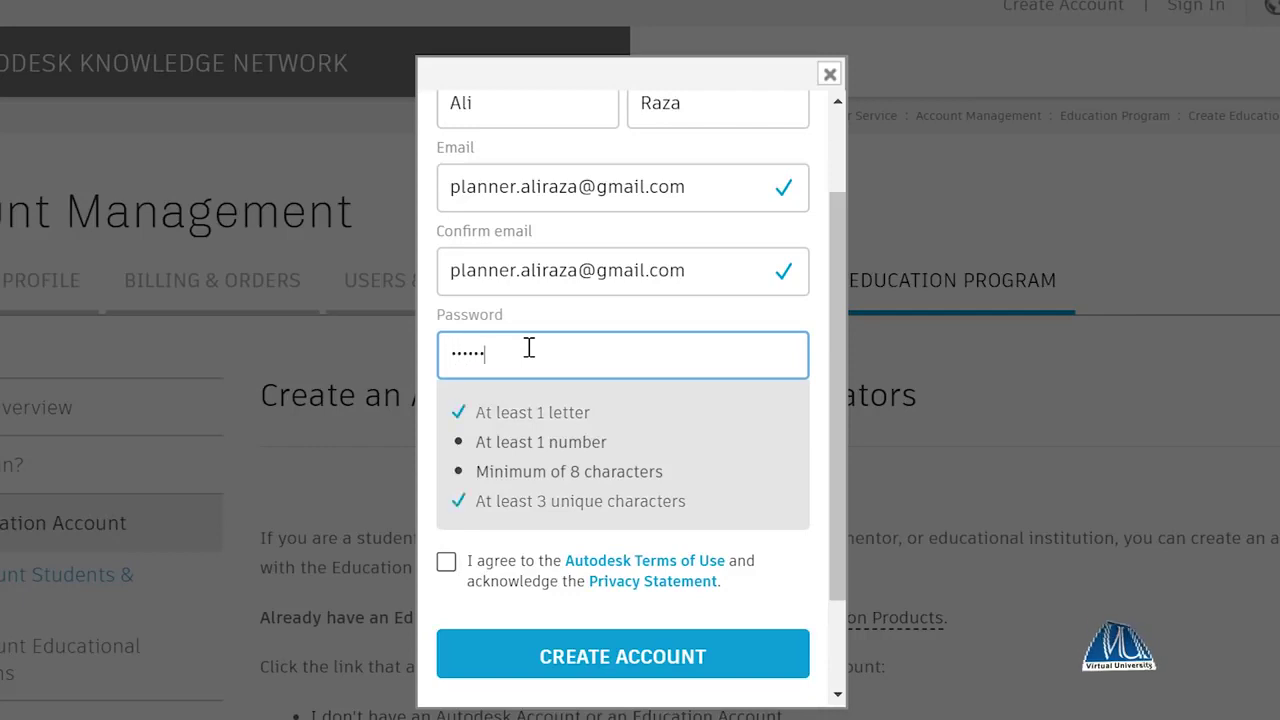
{"action": "type", "text": "****"}
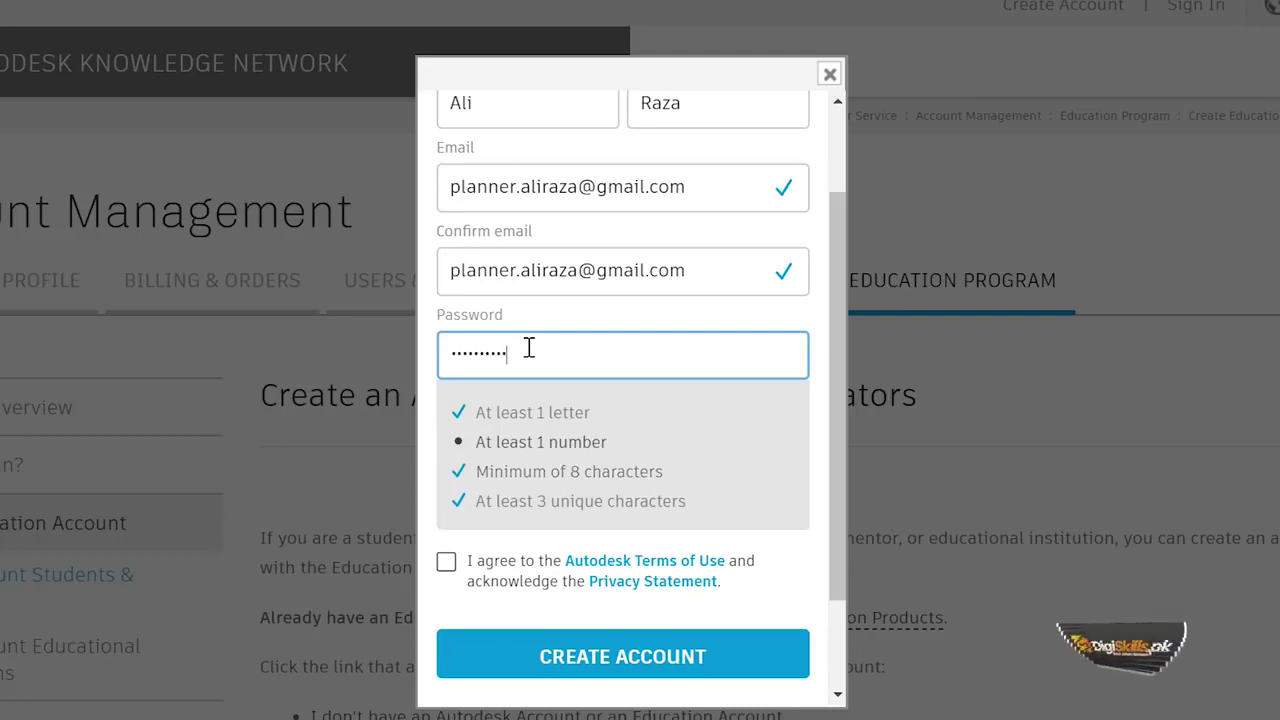
{"action": "type", "text": "**"}
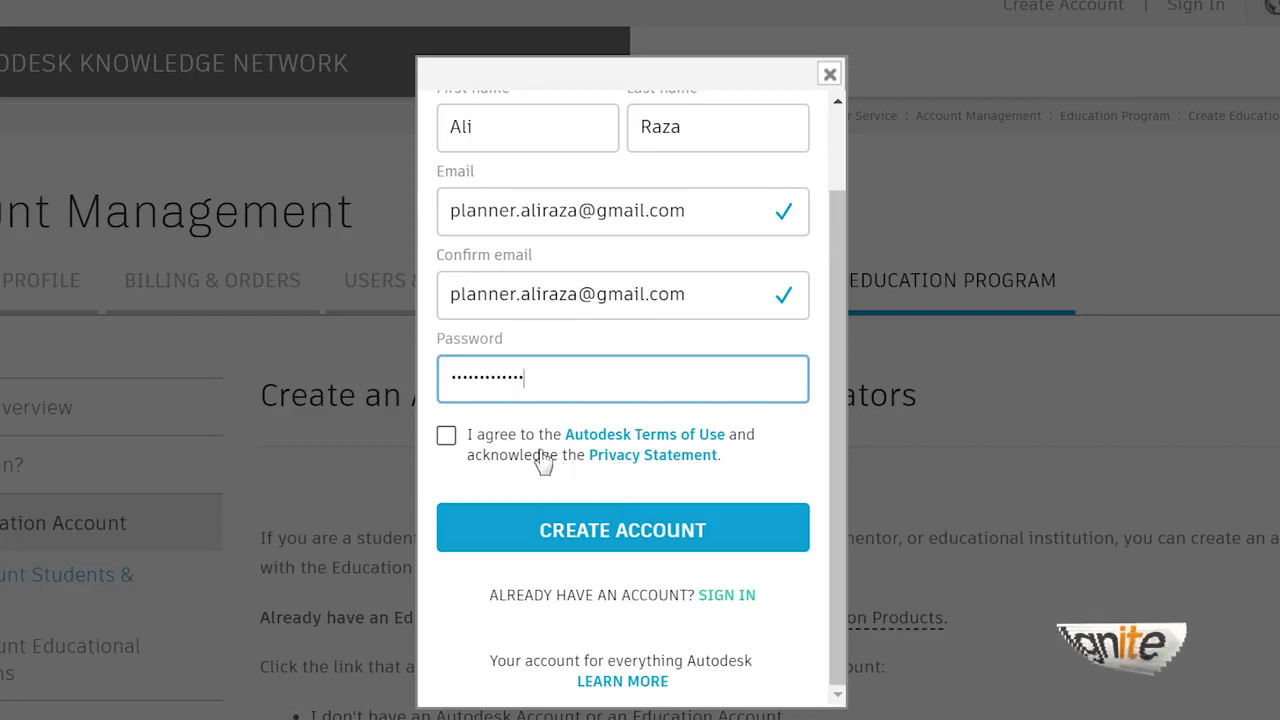
Step: Accept the Terms of Use and submit the form with CREATE ACCOUNT
{"action": "left_click_drag", "start_coordinate": [481, 447], "coordinate": [491, 436]}
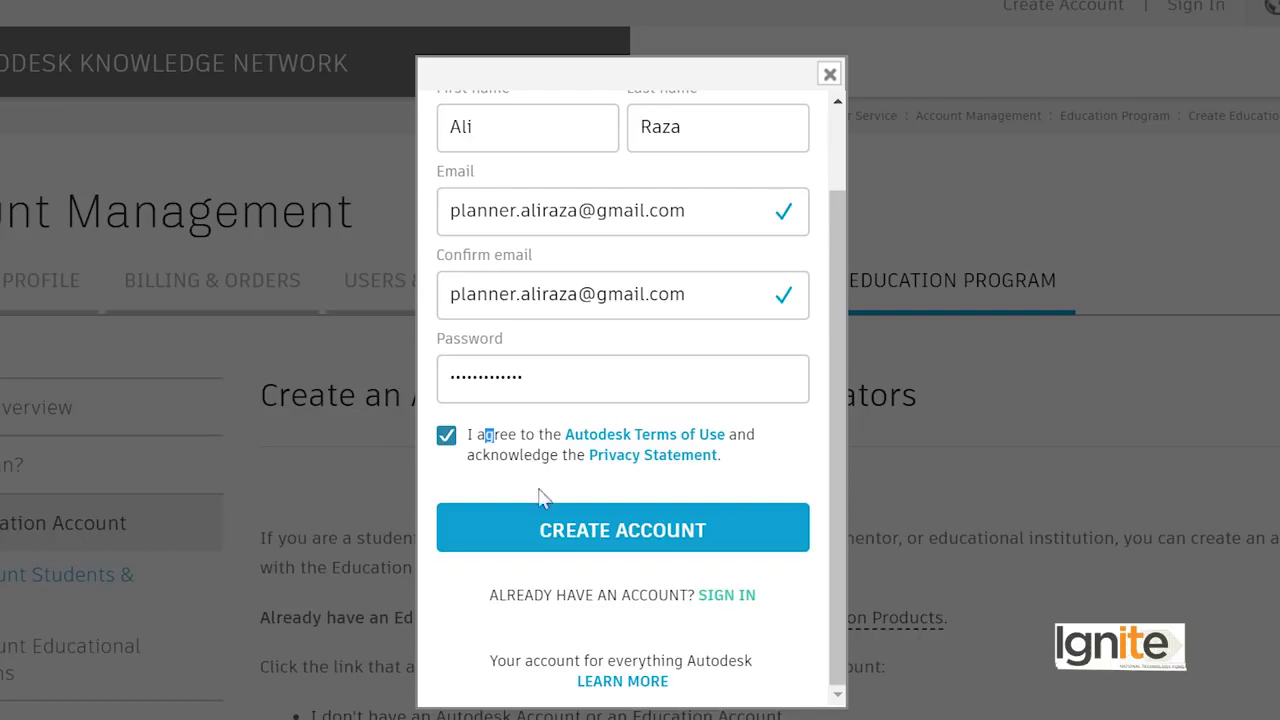
{"action": "scroll", "coordinate": [605, 535], "scroll_direction": "down", "scroll_amount": 3}
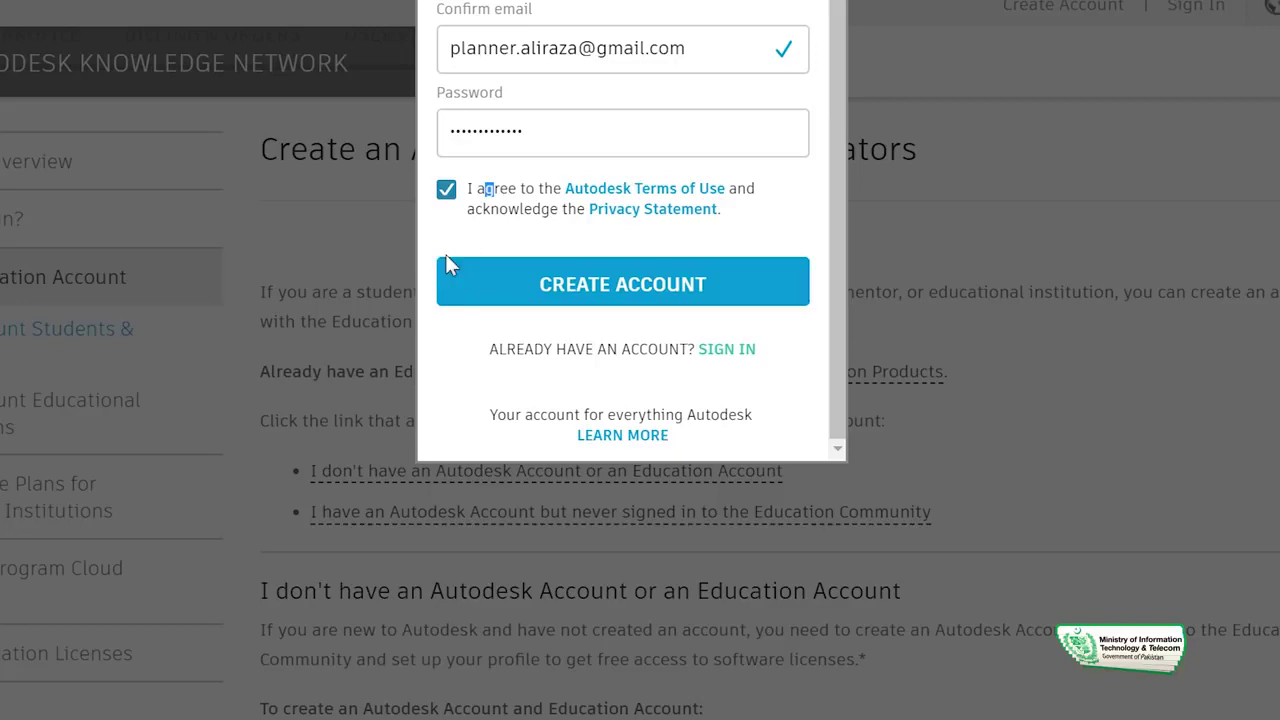
{"action": "left_click", "coordinate": [607, 292]}
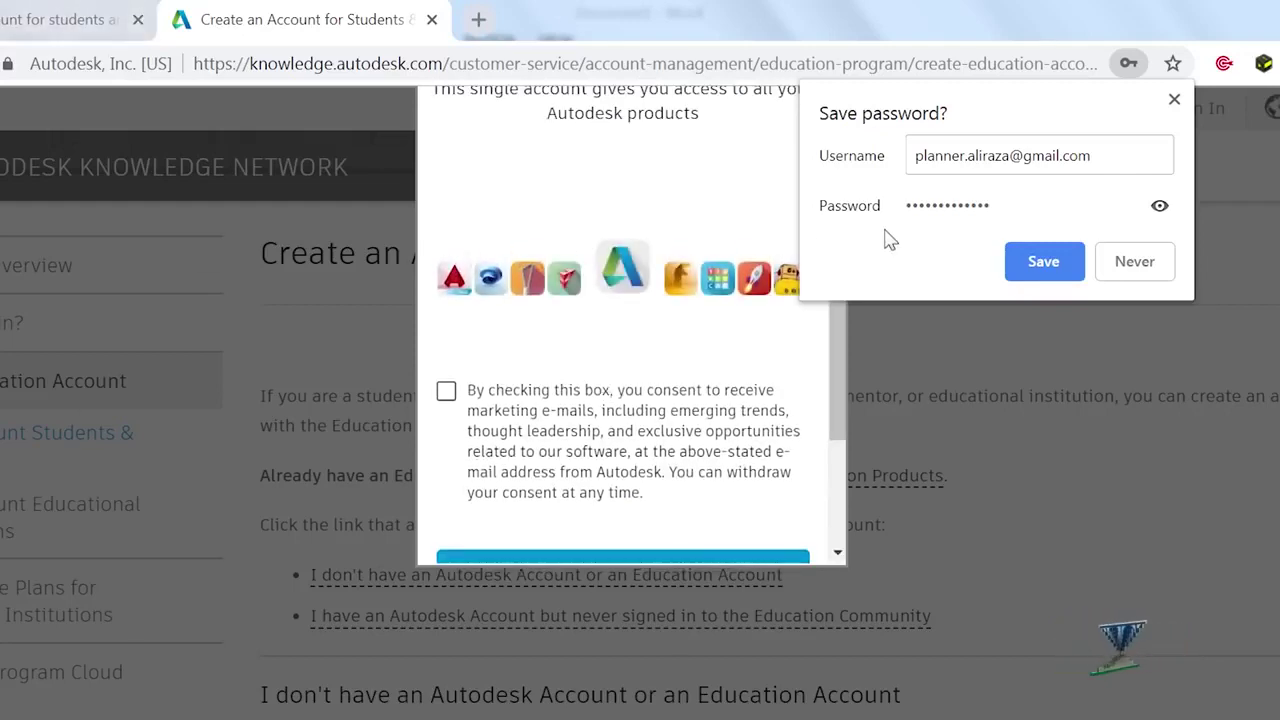
Step: Save the new account's password in Chrome and dismiss the saved-password notice
{"action": "left_click", "coordinate": [1034, 267]}
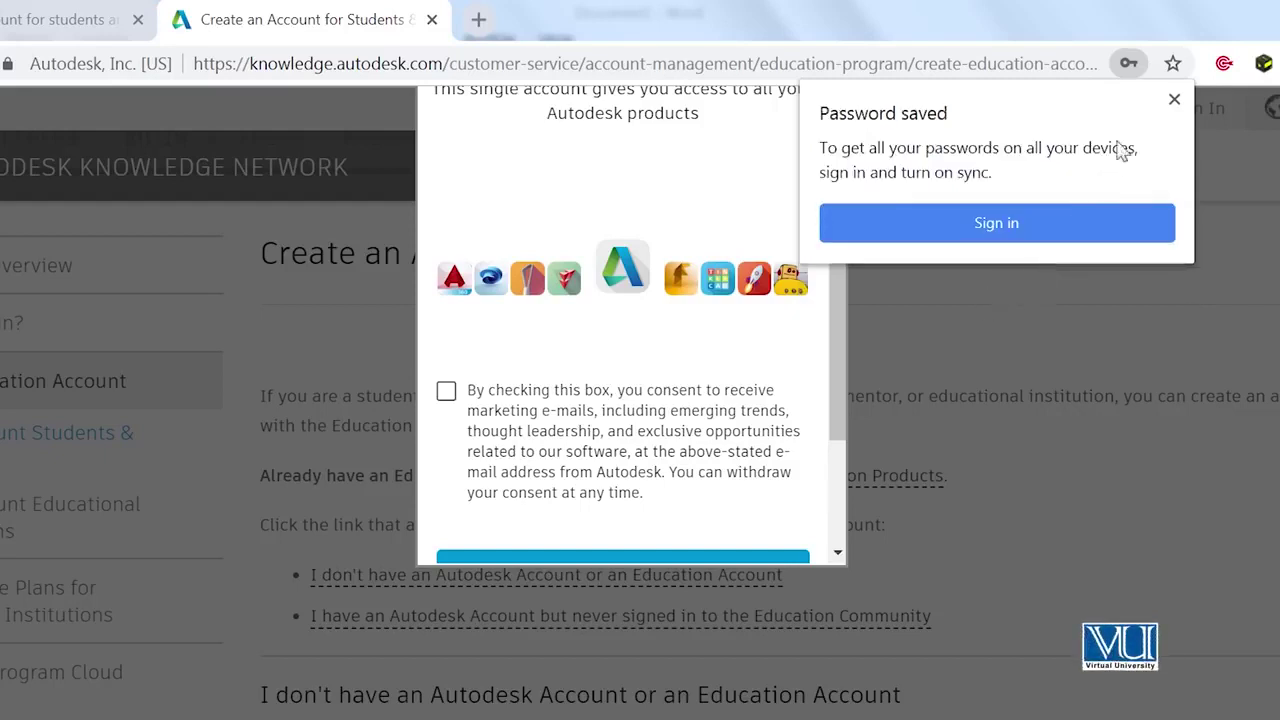
{"action": "left_click", "coordinate": [1174, 99]}
{"action": "scroll", "coordinate": [545, 332], "scroll_direction": "up", "scroll_amount": 2}
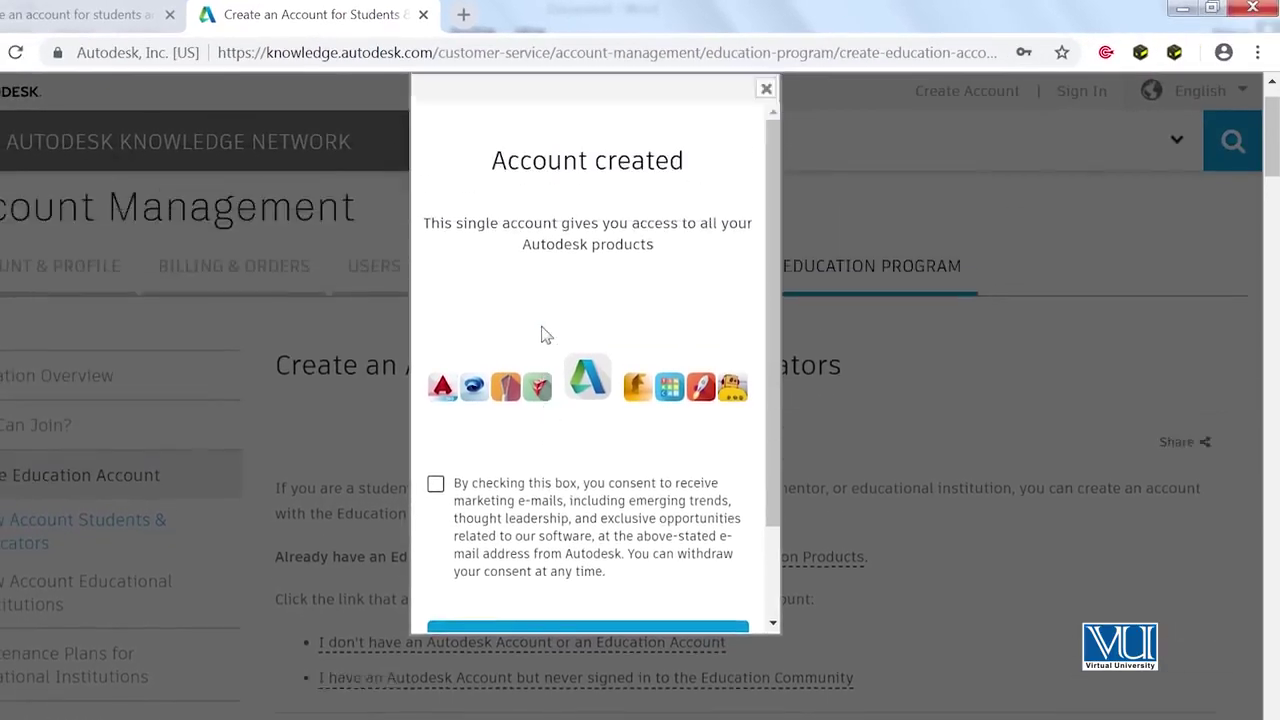
{"action": "scroll", "coordinate": [545, 332], "scroll_direction": "up", "scroll_amount": 1}
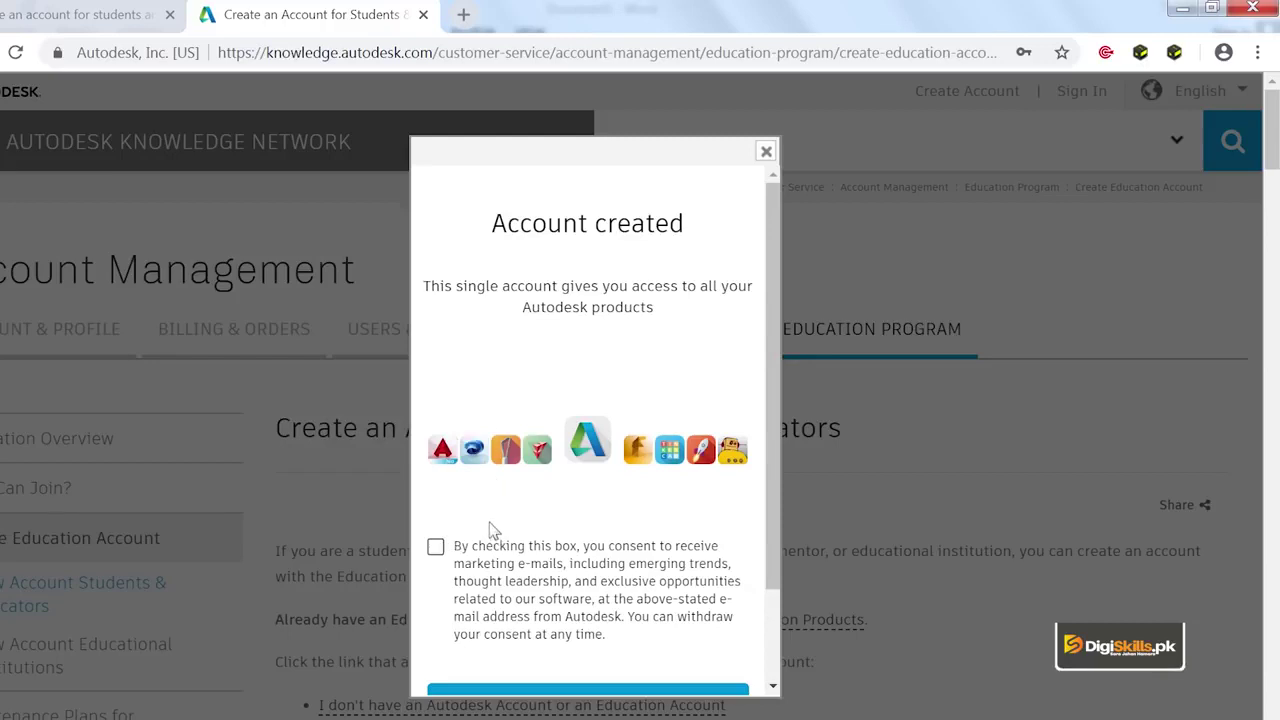
Step: Opt in to Autodesk marketing e-mails and finish the Account created dialog with DONE
{"action": "scroll", "coordinate": [450, 550], "scroll_direction": "down", "scroll_amount": 1}
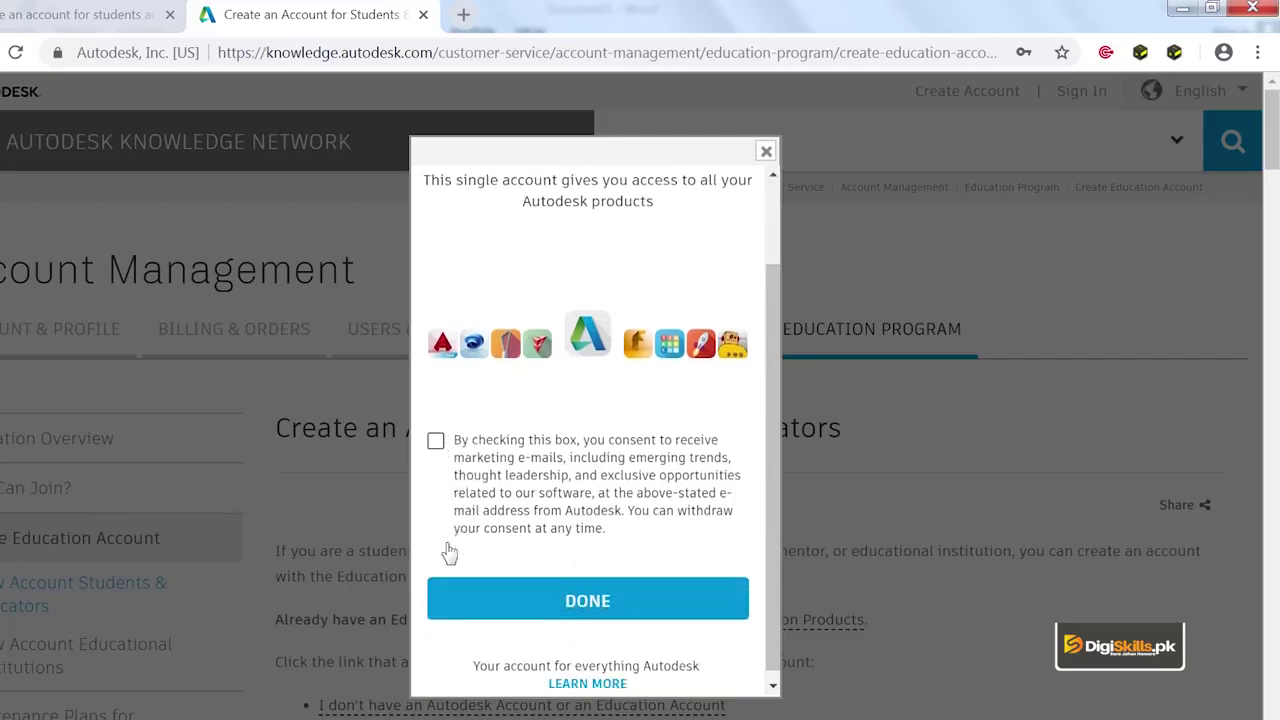
{"action": "left_click", "coordinate": [436, 442]}
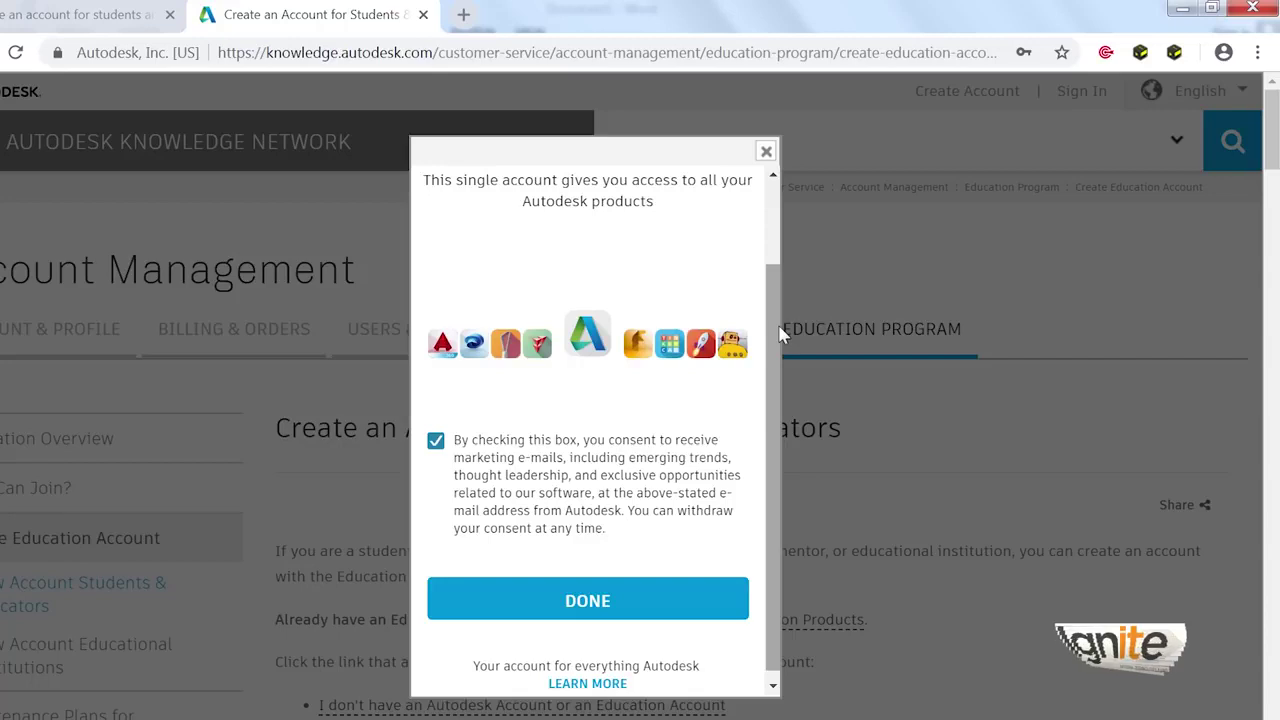
{"action": "scroll", "coordinate": [768, 360], "scroll_direction": "down", "scroll_amount": 1}
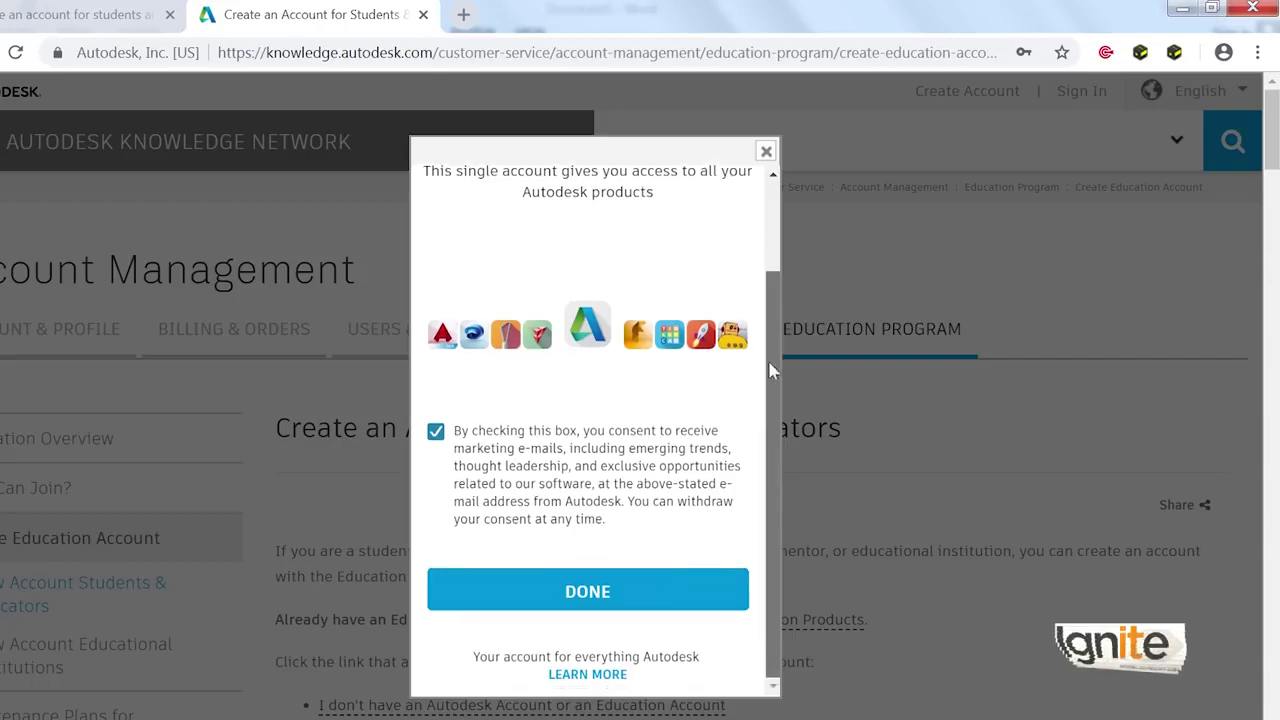
{"action": "left_click", "coordinate": [633, 593]}
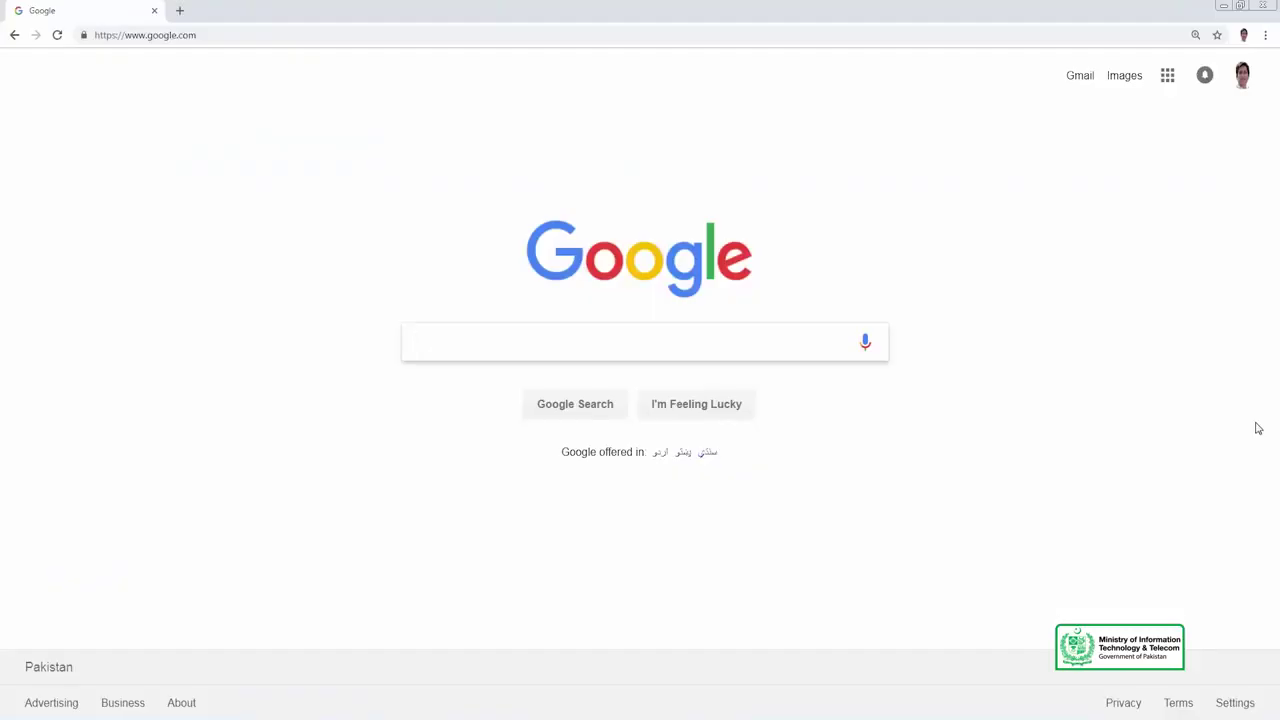
Step: Search Google for 'free download Autocad'
{"action": "type", "text": "free download Autocad for students and educators"}
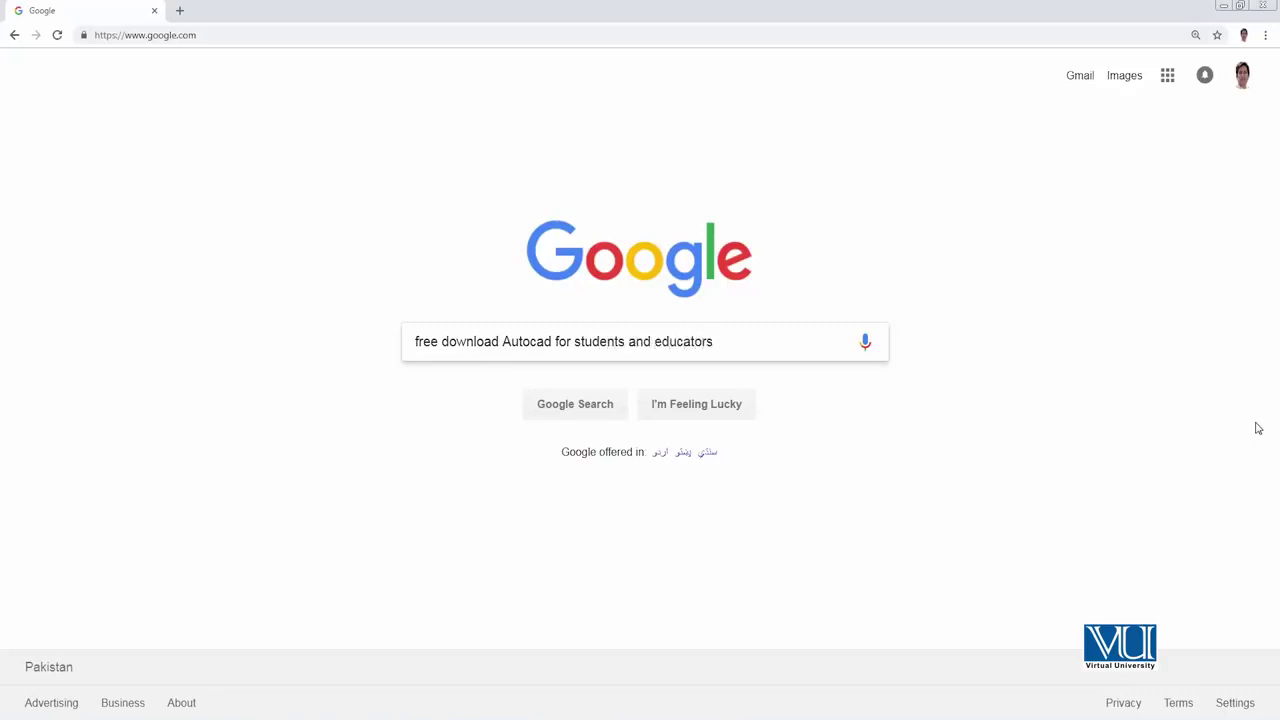
{"action": "key", "text": "Return"}
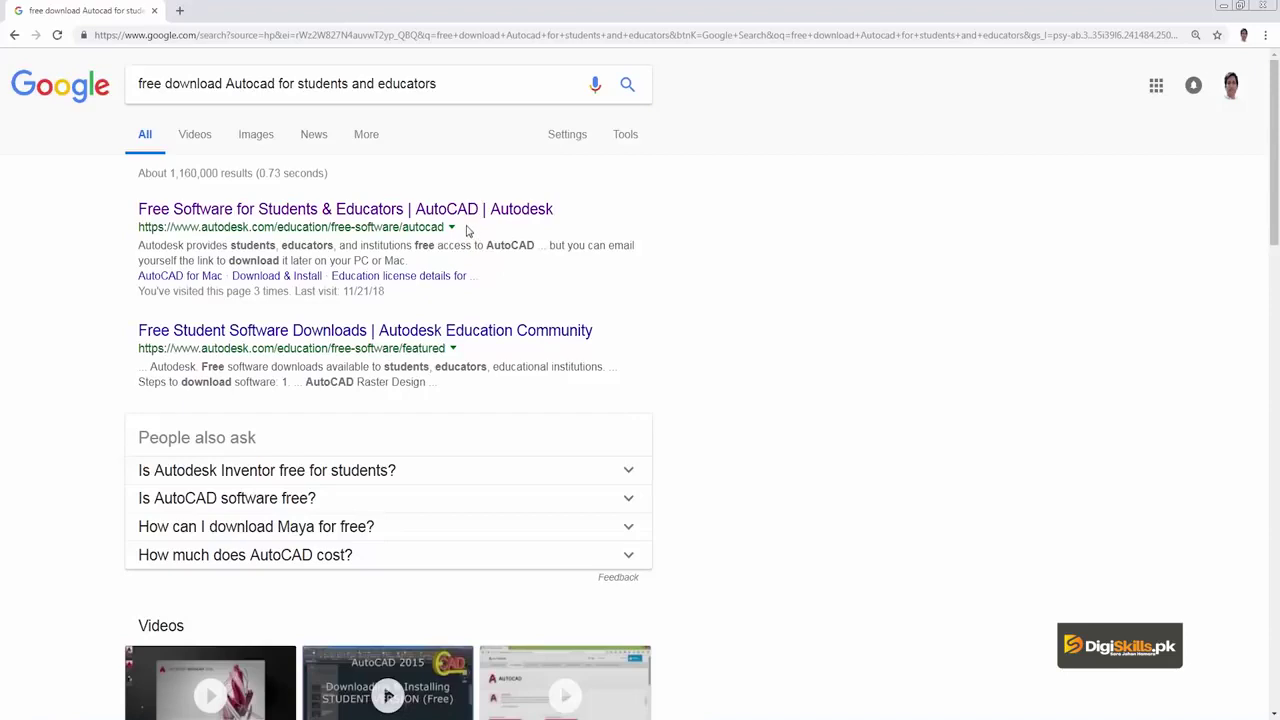
Step: Open the 'Free Software for Students & Educators | AutoCAD' result and go to SIGN IN
{"action": "left_click", "coordinate": [340, 213]}
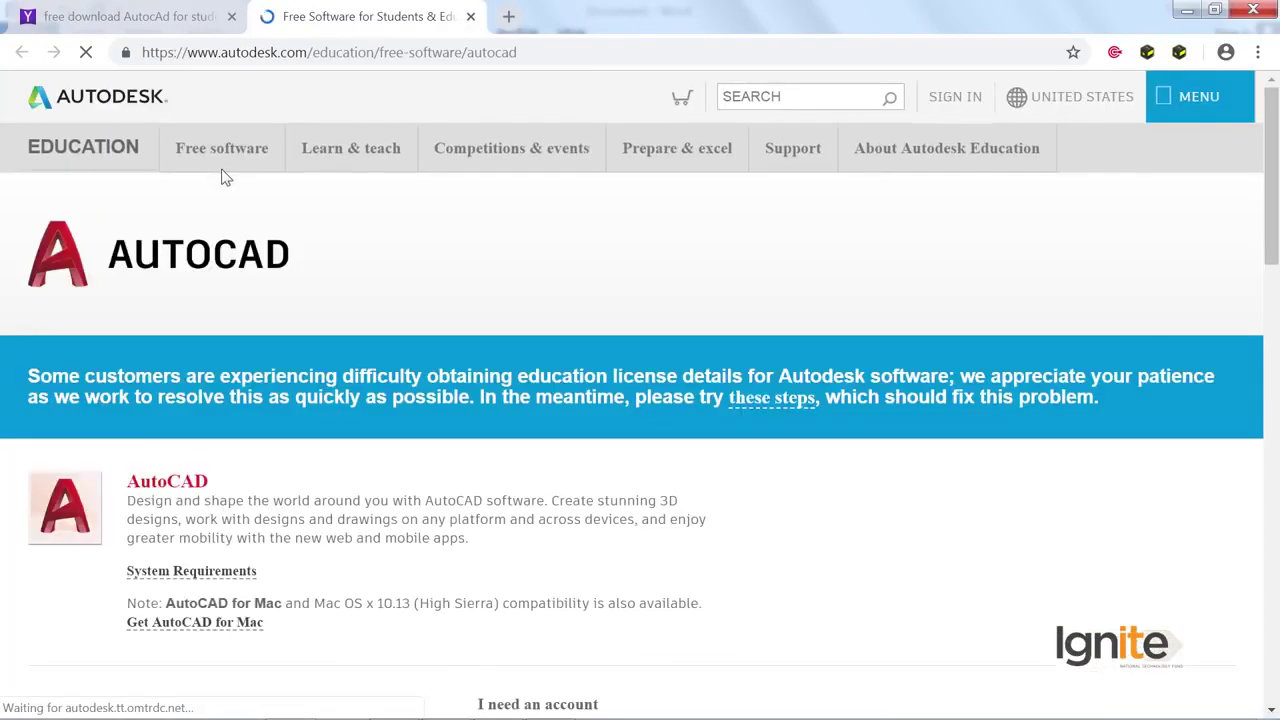
{"action": "scroll", "coordinate": [232, 340], "scroll_direction": "down", "scroll_amount": 1}
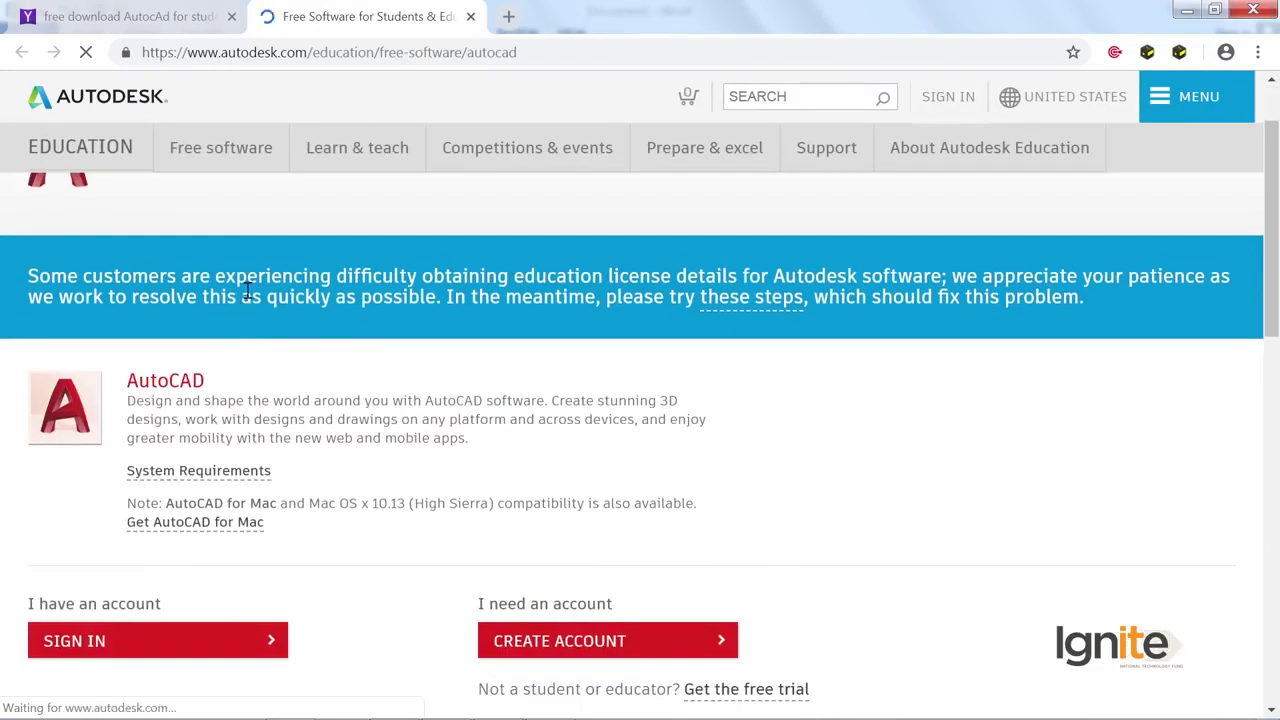
{"action": "scroll", "coordinate": [245, 290], "scroll_direction": "down", "scroll_amount": 2}
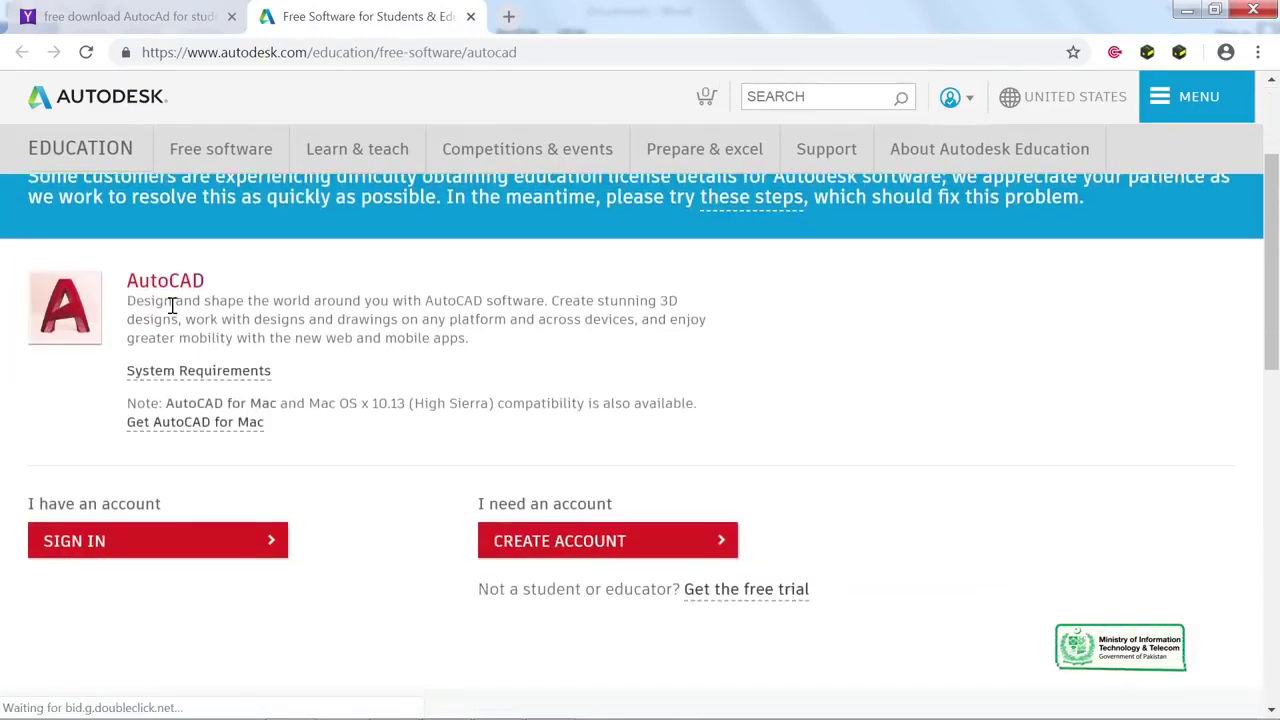
{"action": "left_click", "coordinate": [180, 546]}
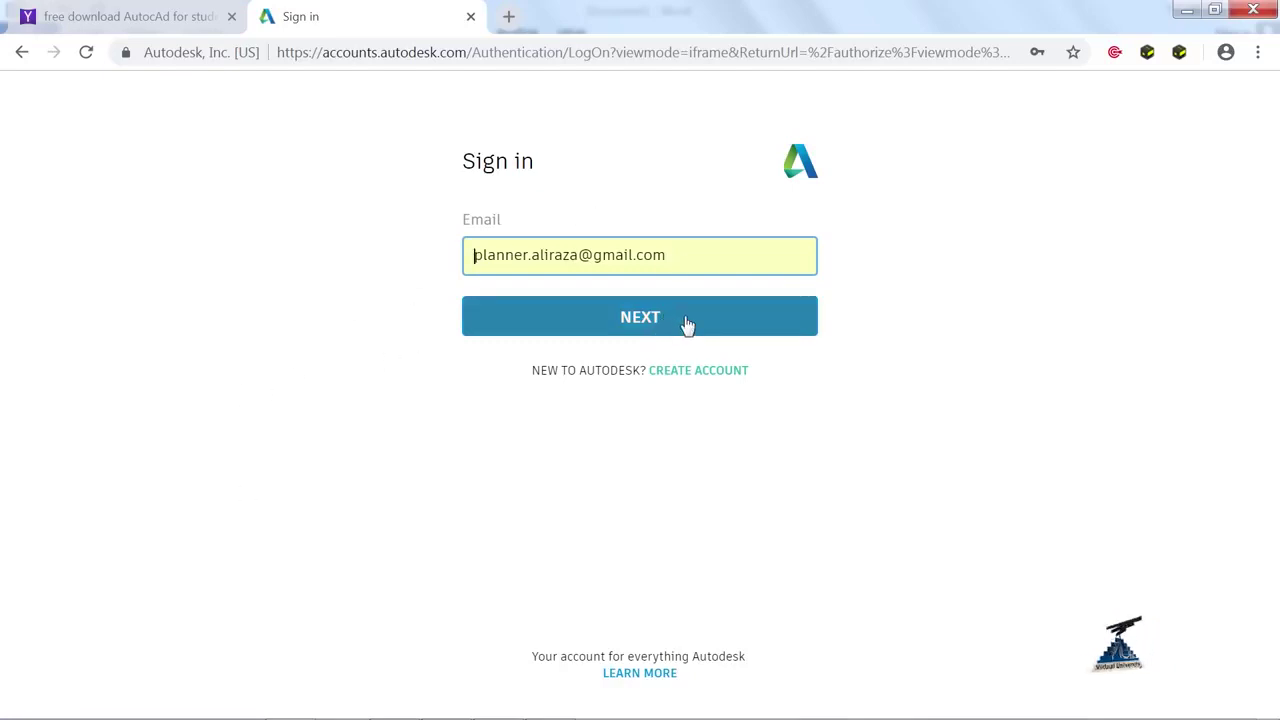
Step: Sign in to the Autodesk account with Stay signed in, and request the verification e-mail
{"action": "left_click", "coordinate": [641, 320]}
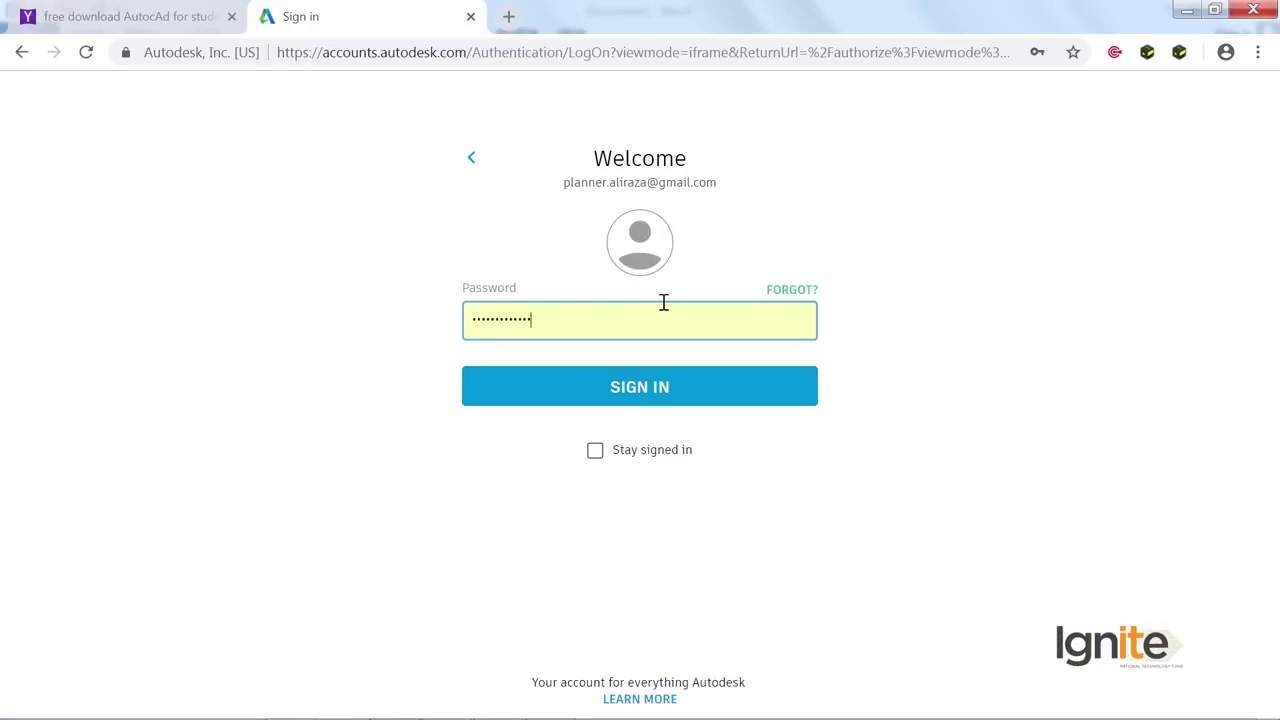
{"action": "left_click", "coordinate": [629, 458]}
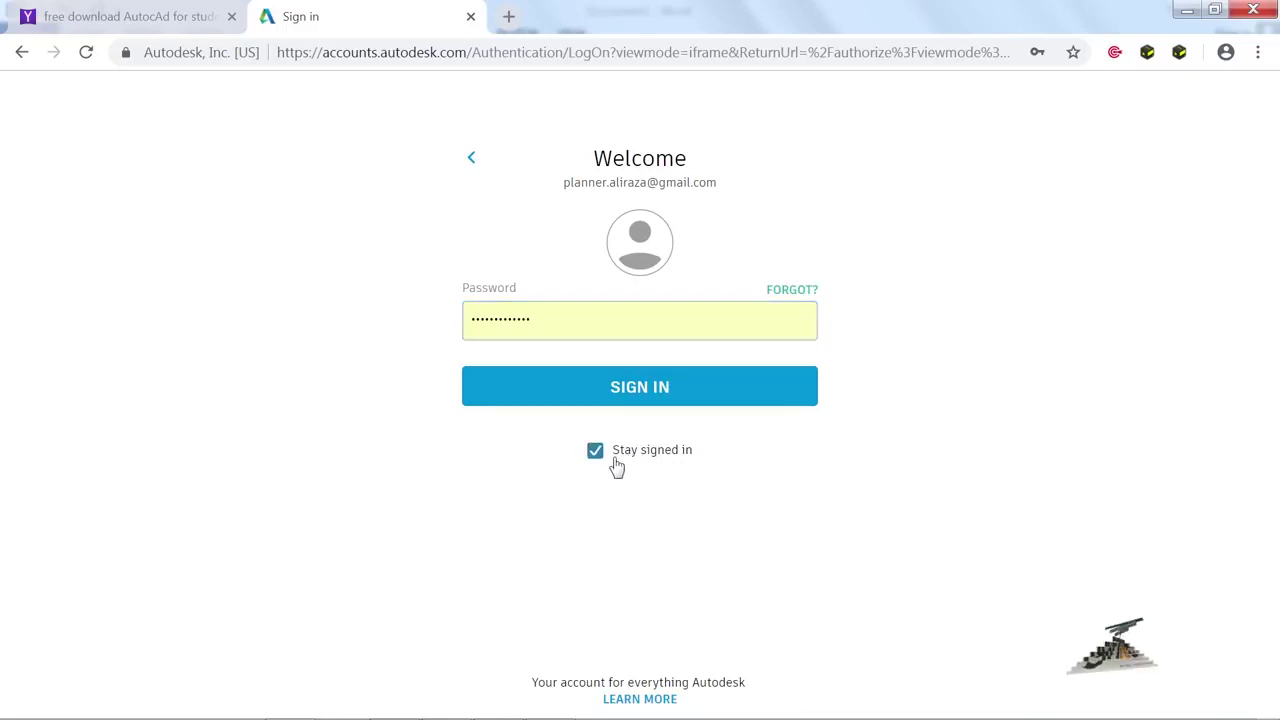
{"action": "left_click", "coordinate": [667, 400]}
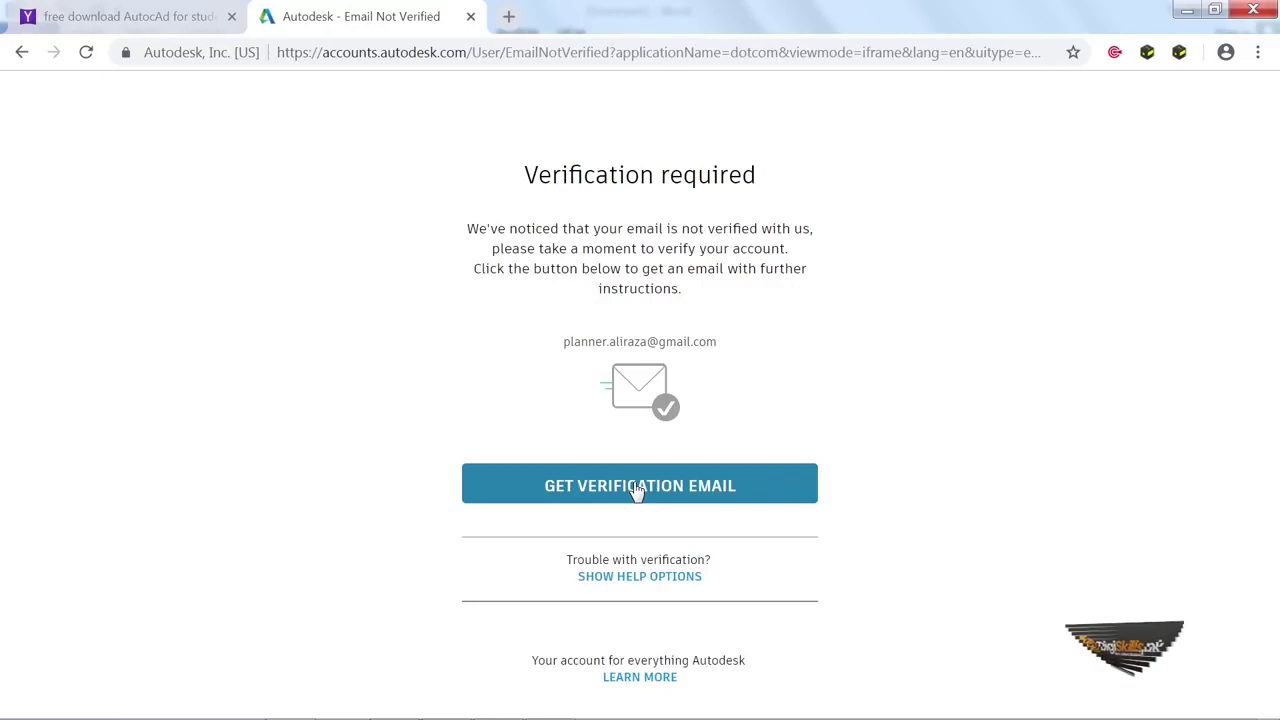
{"action": "left_click", "coordinate": [636, 488]}
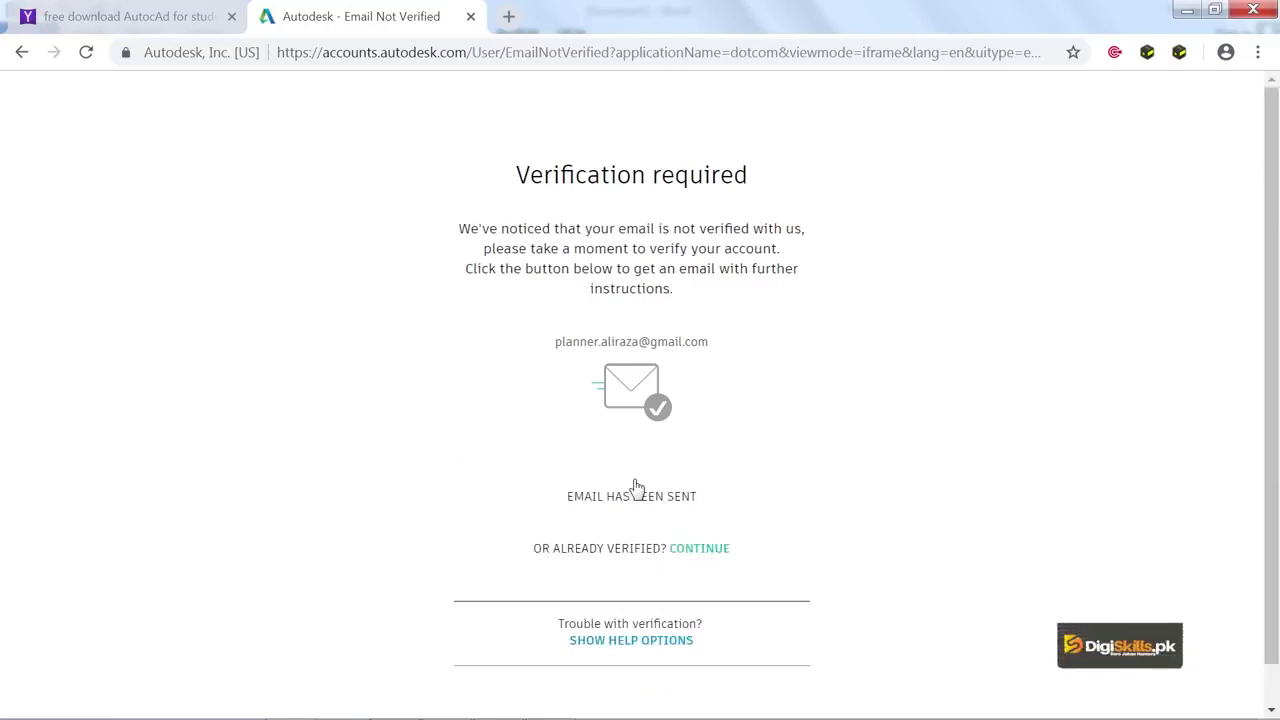
Step: Load gmail.com in a new browser tab
{"action": "left_click", "coordinate": [507, 18]}
{"action": "type", "text": "gmail.com"}
{"action": "key", "text": "Return"}
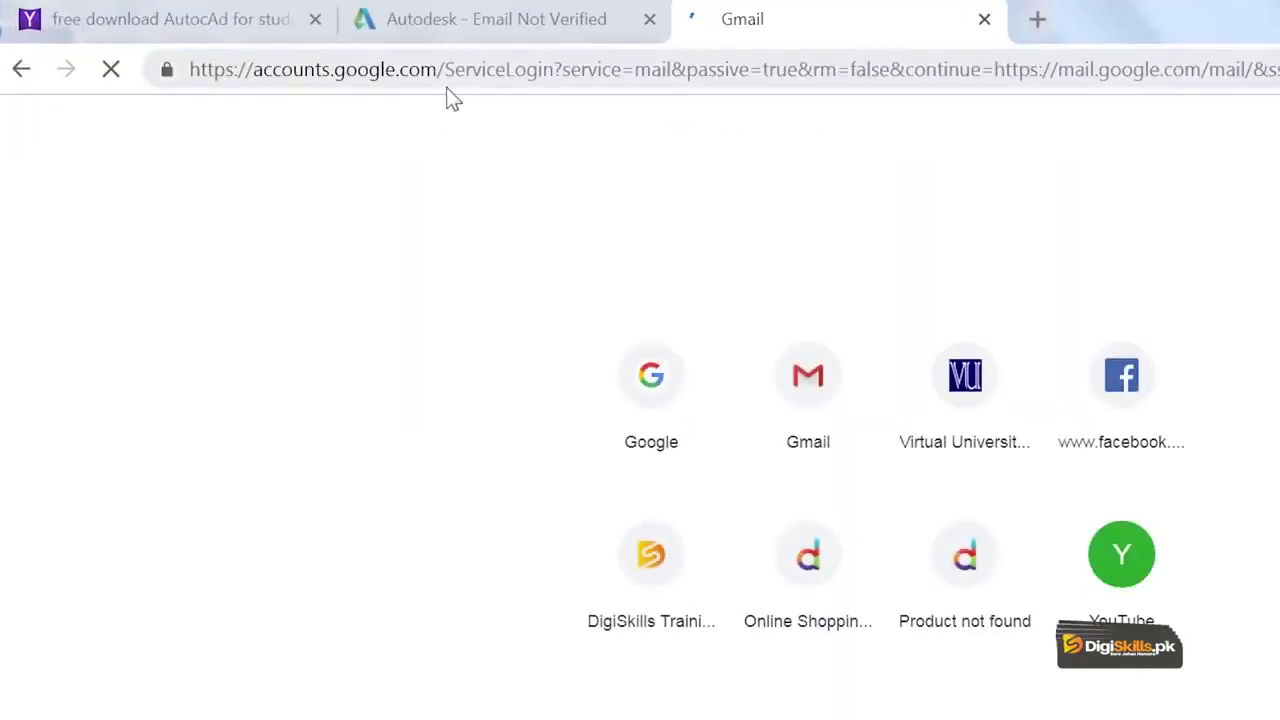
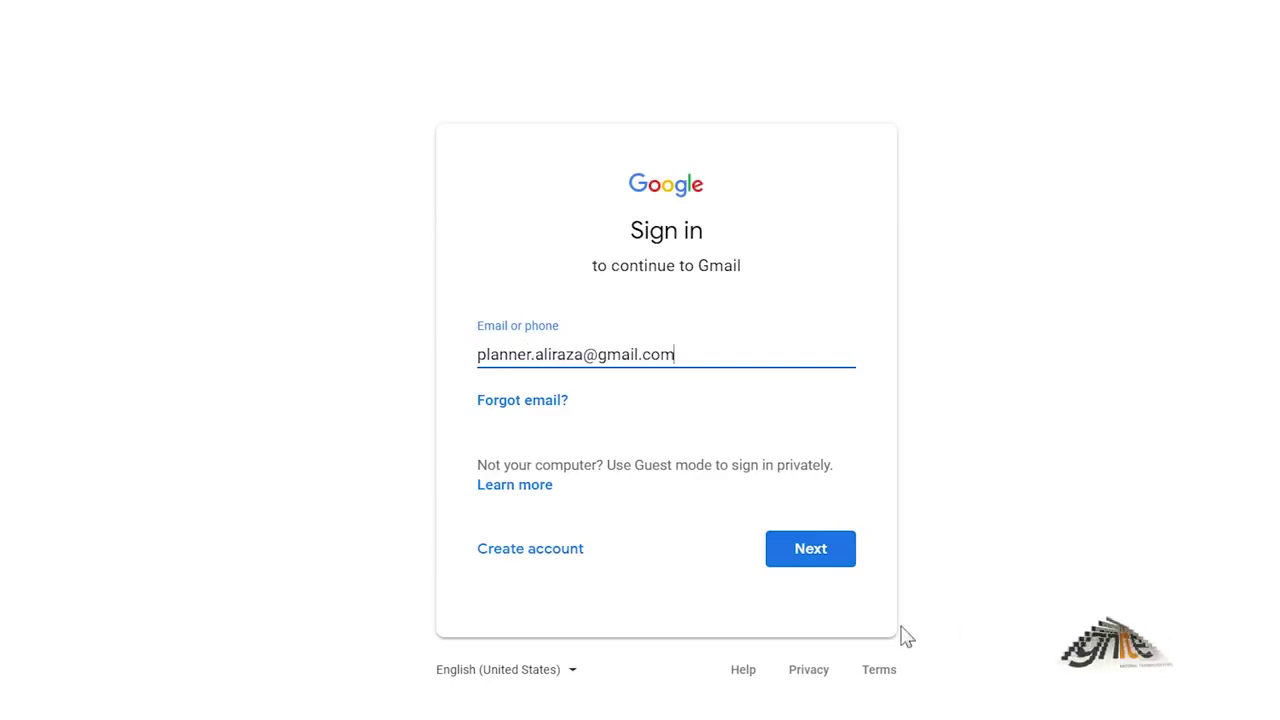
Step: Enter the Gmail address and continue to the password step
{"action": "left_click", "coordinate": [825, 567]}
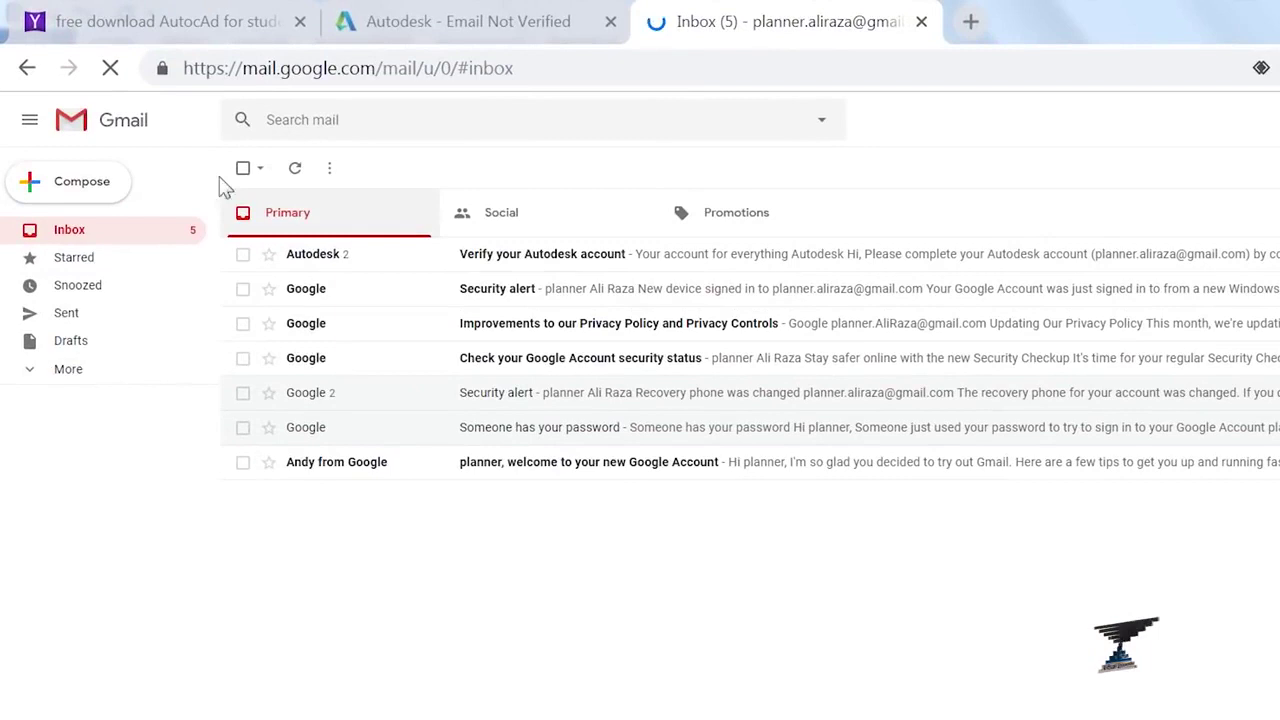
Step: Open the 'Verify your Autodesk account' e-mail from the Gmail inbox and follow its VERIFY EMAIL link
{"action": "left_click", "coordinate": [66, 371]}
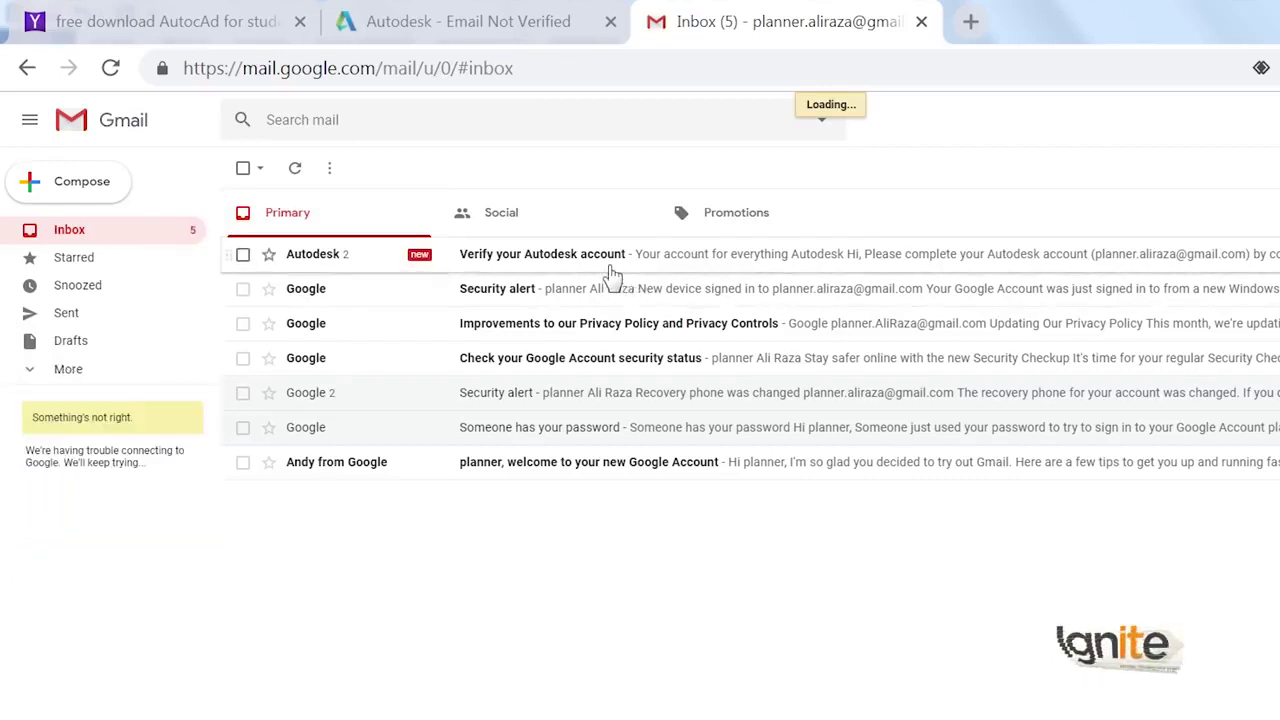
{"action": "left_click", "coordinate": [614, 262]}
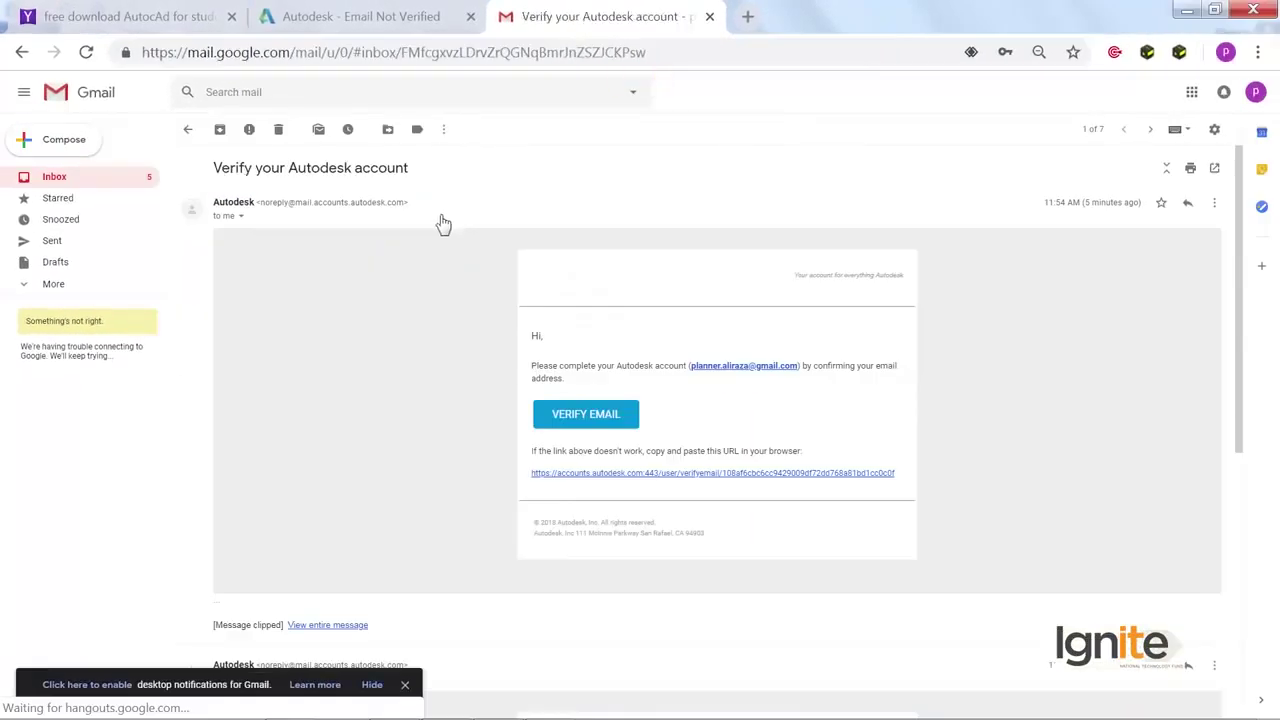
{"action": "left_click", "coordinate": [588, 433]}
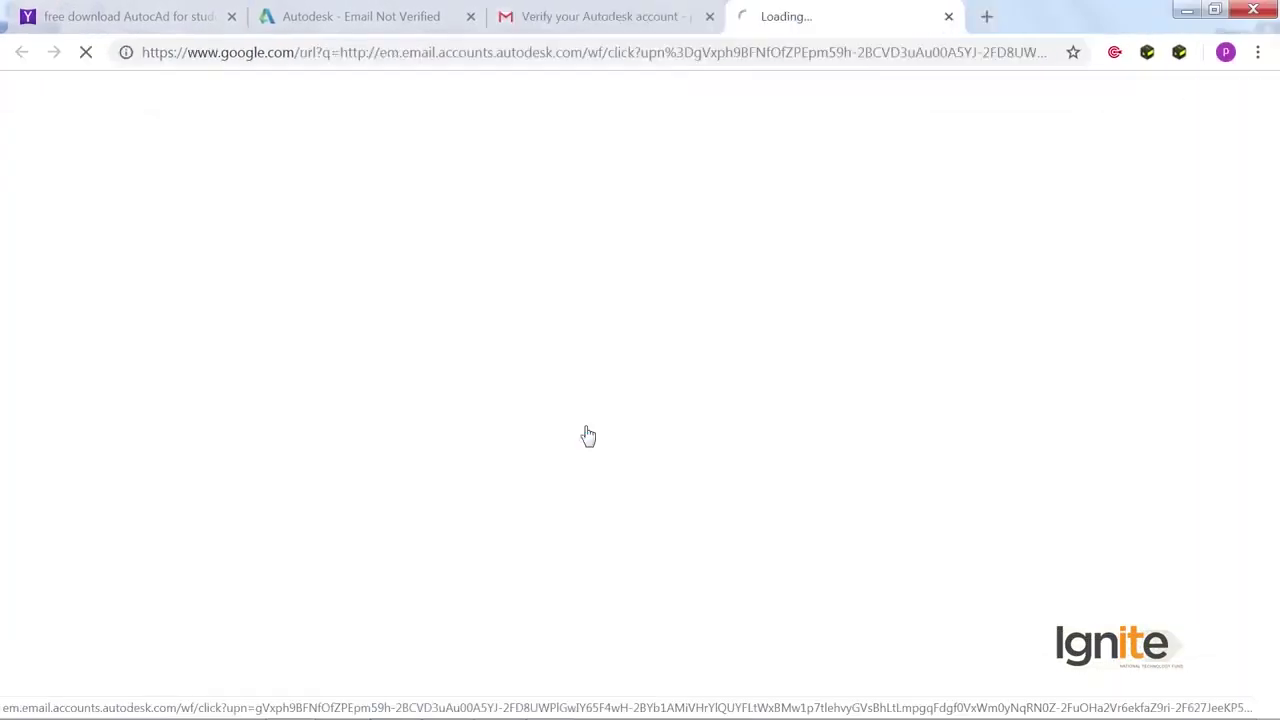